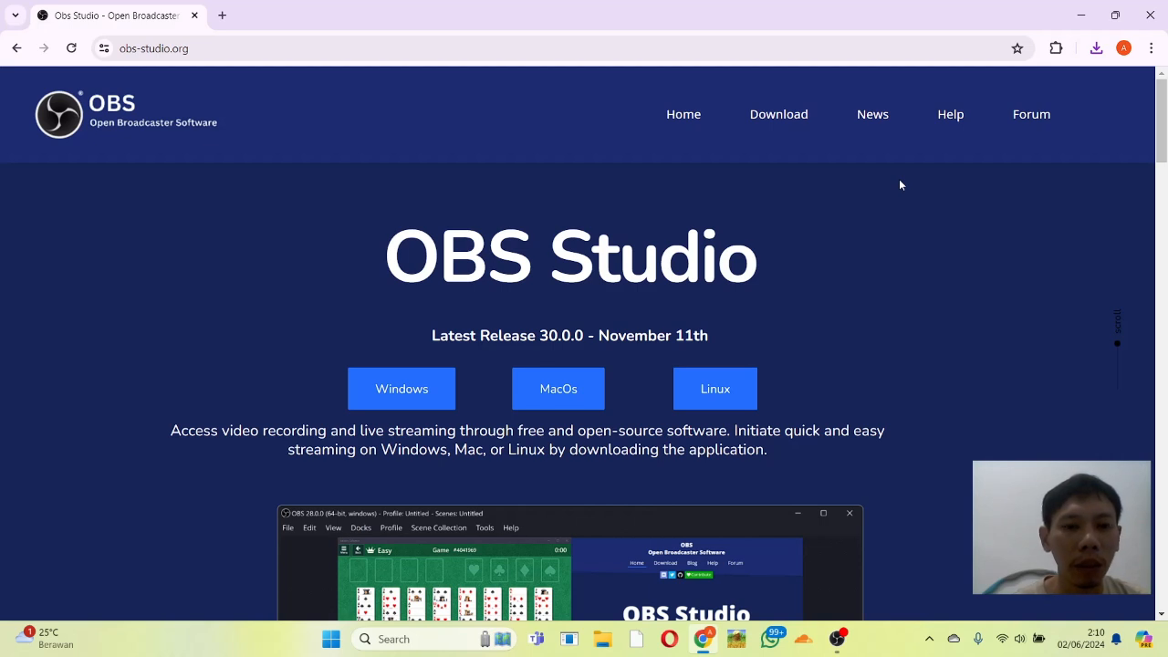
Step: Download the Windows version of OBS Studio from obs-studio.org
click(396, 390)
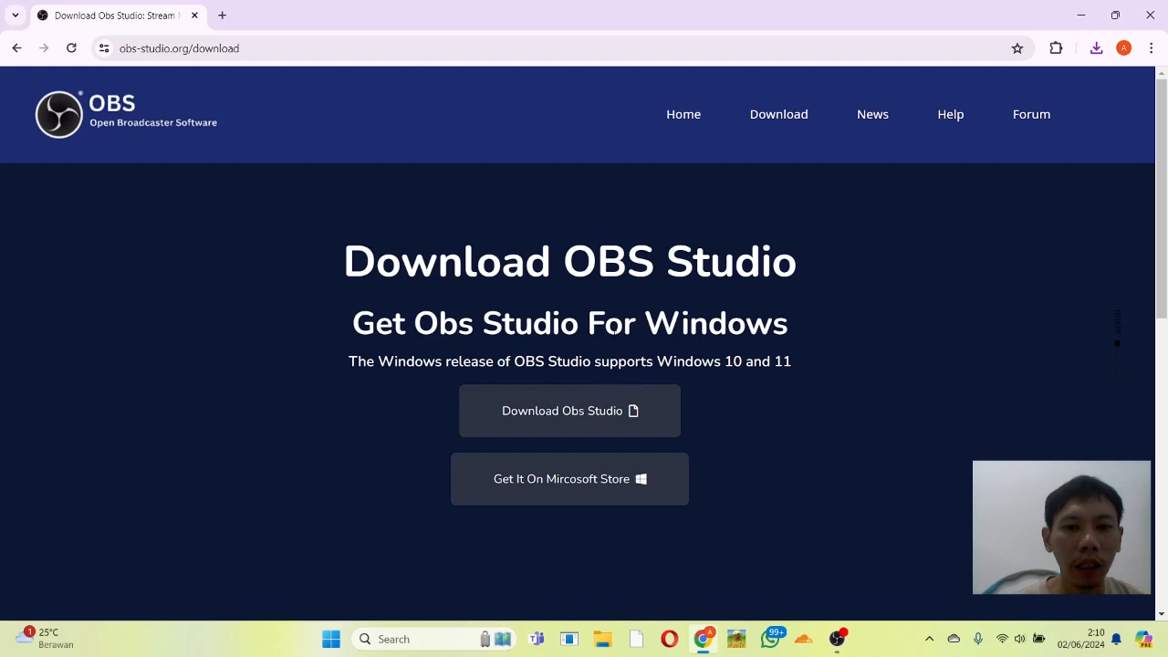
click(584, 416)
click(584, 416)
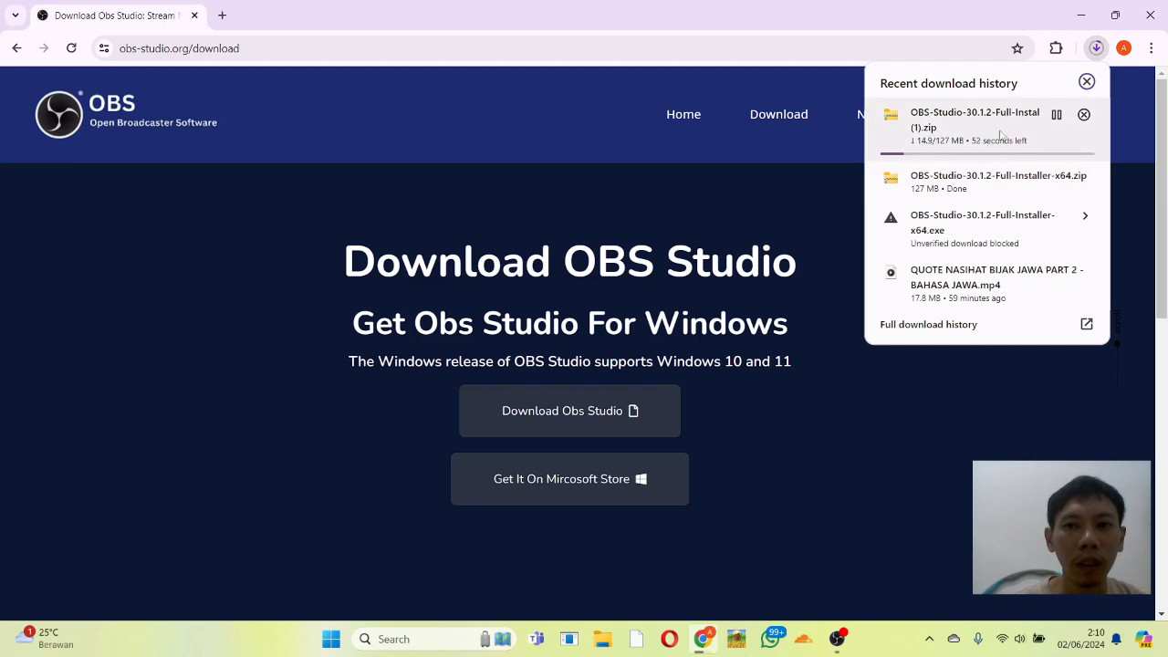
click(925, 394)
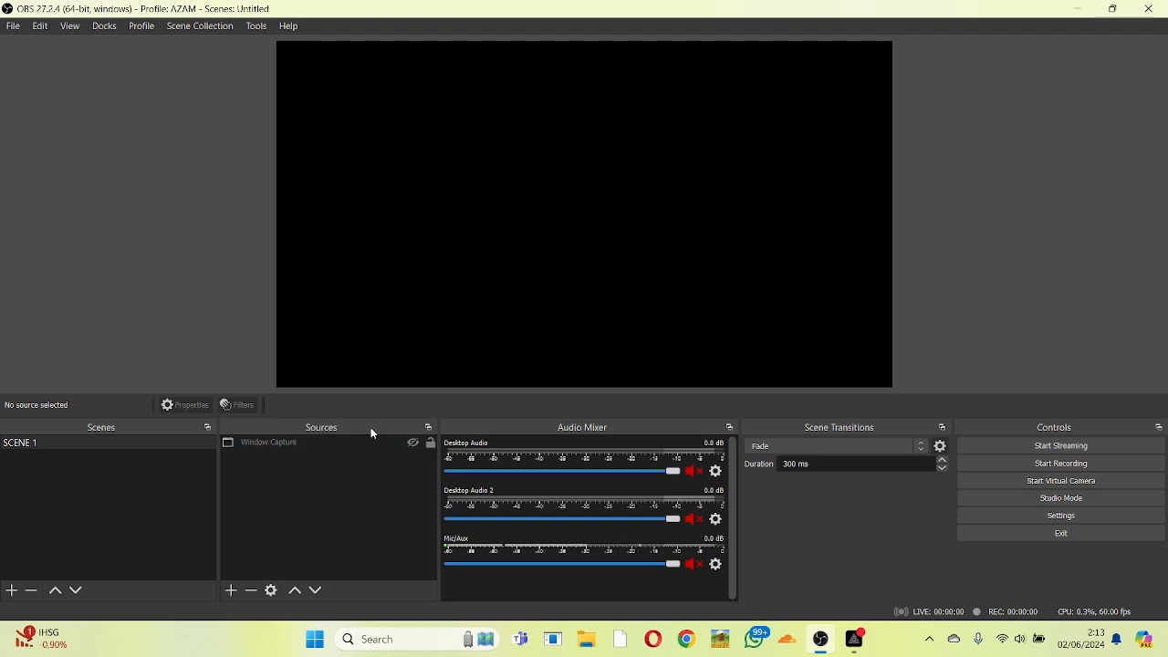
Step: Add a new visible media source named Media Source to SCENE 1
click(233, 590)
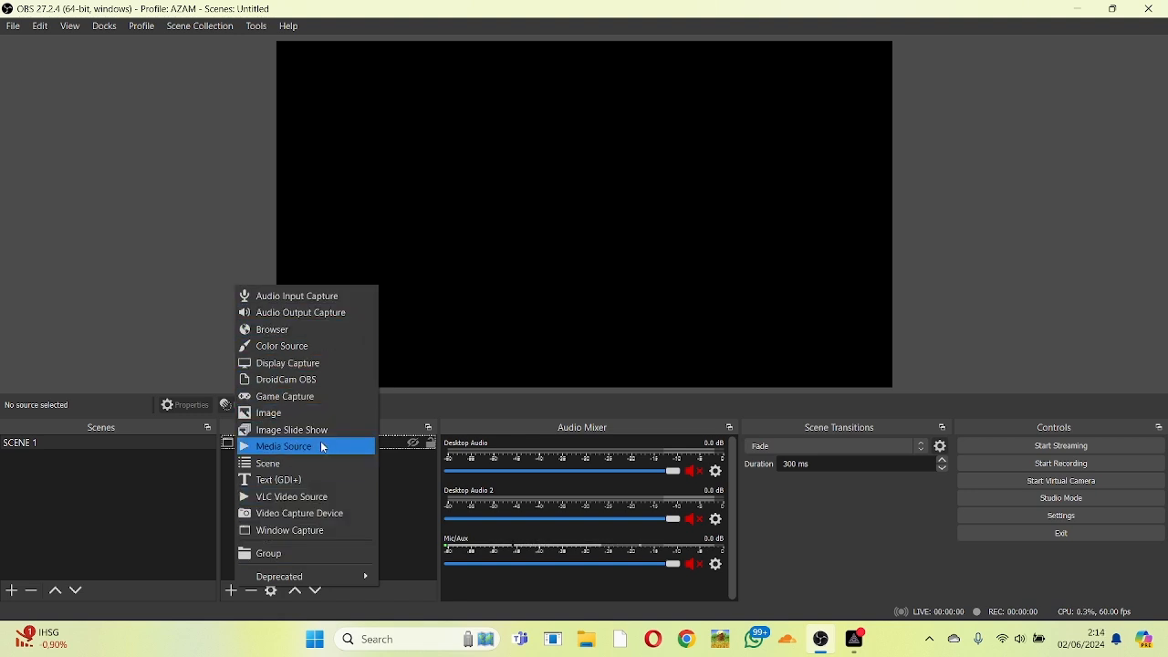
click(361, 531)
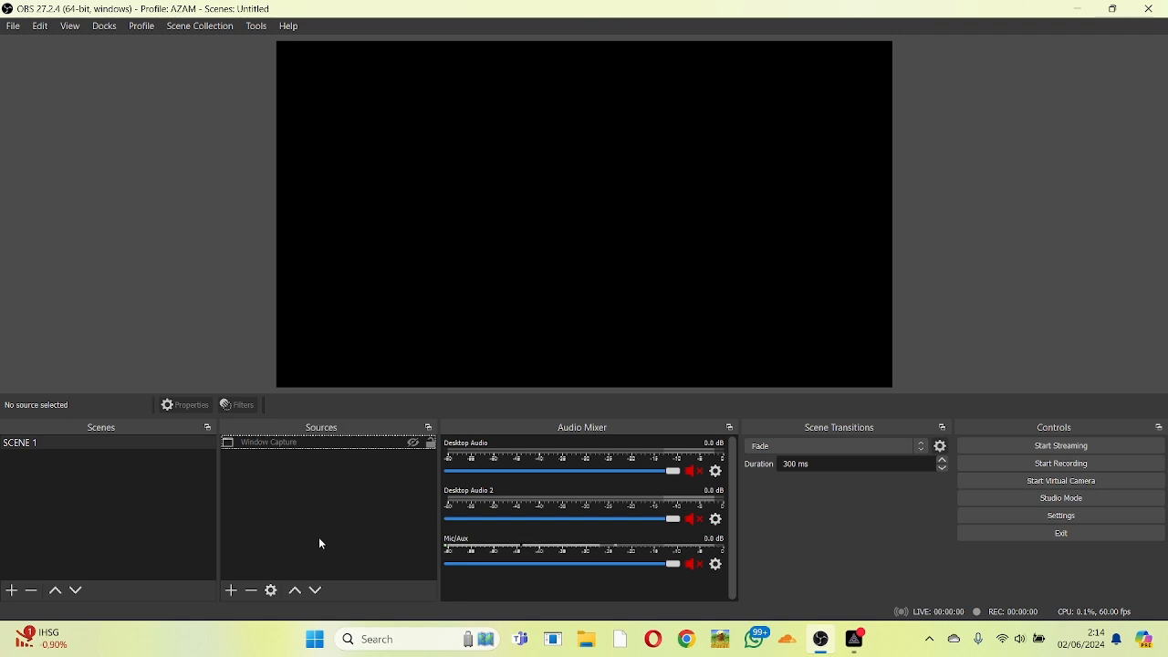
click(231, 591)
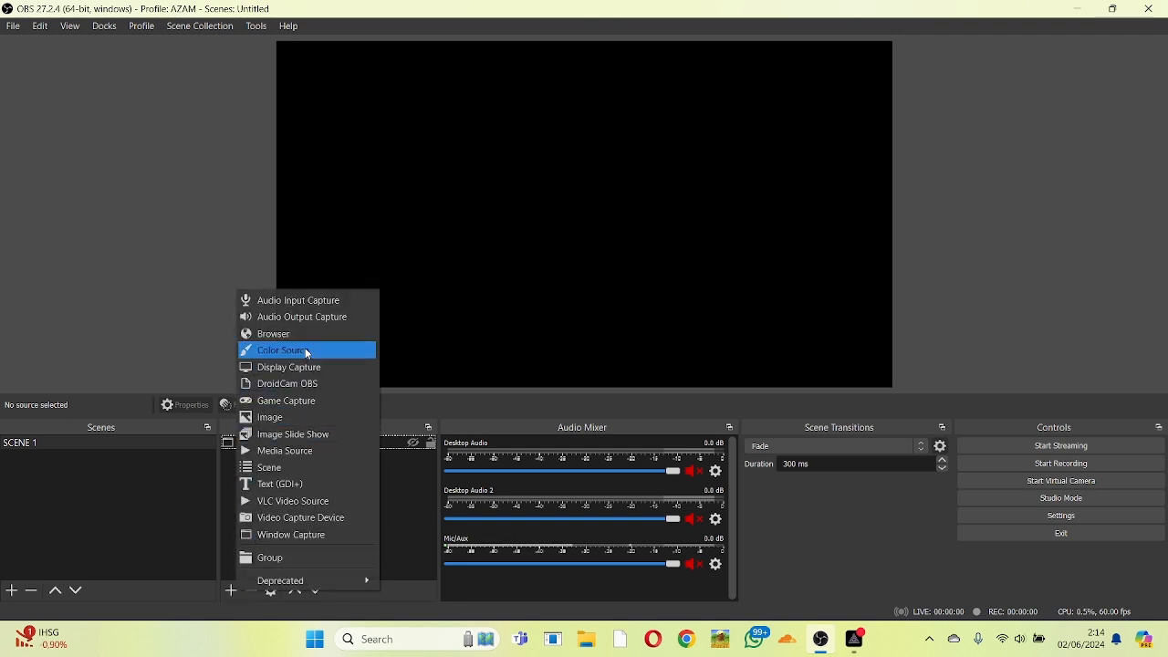
click(304, 457)
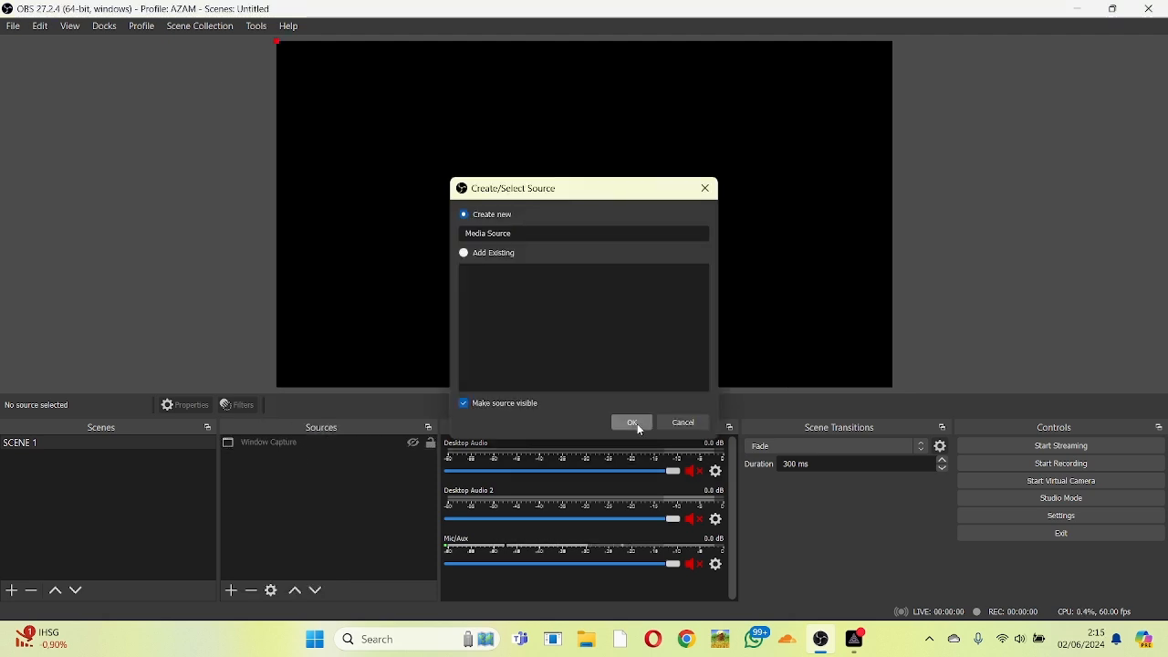
click(638, 426)
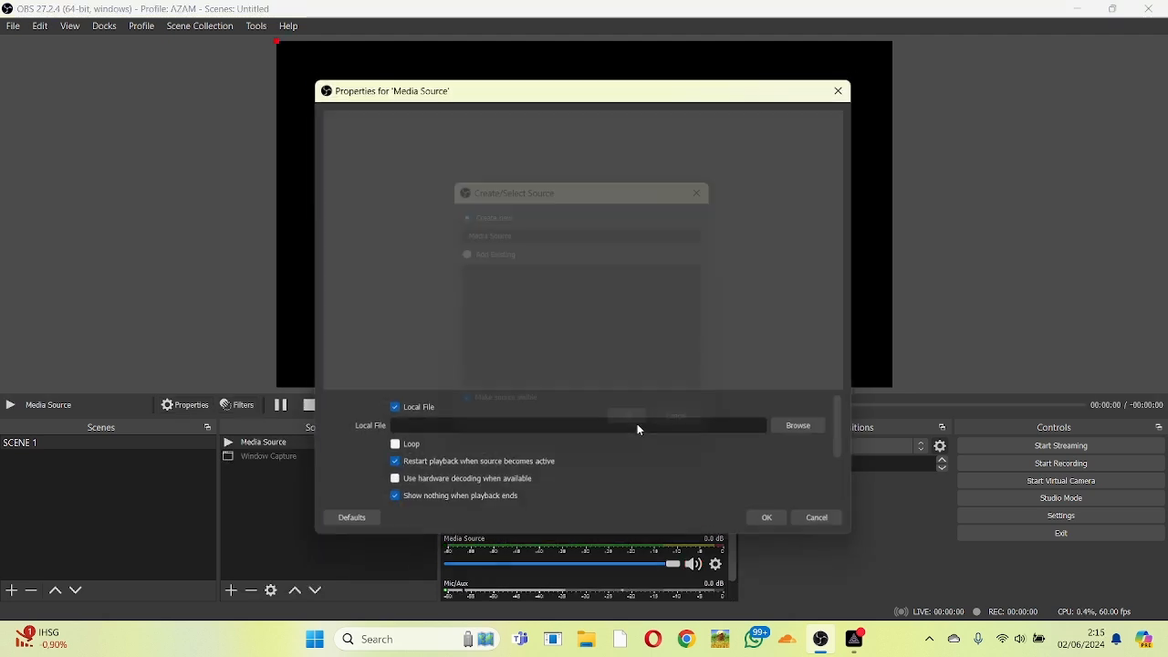
Step: Load the video QUOTE NASIHAT BIJAK JAWA PART 2 - BAHASA JAWA from Downloads as the media source's local file
click(791, 431)
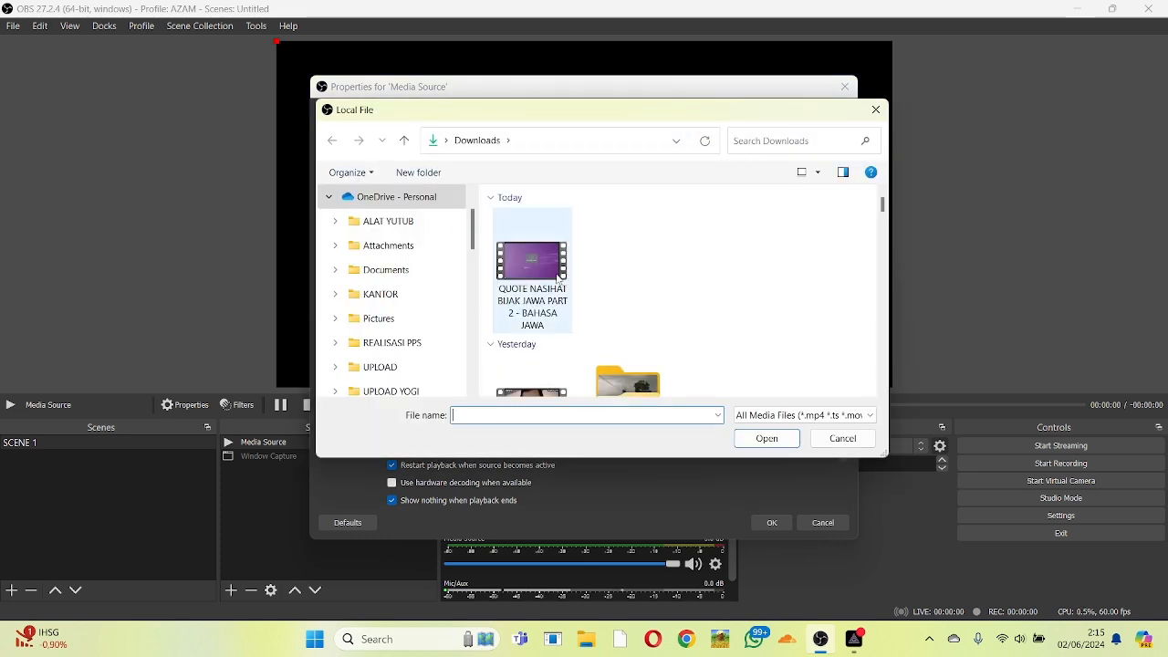
click(559, 280)
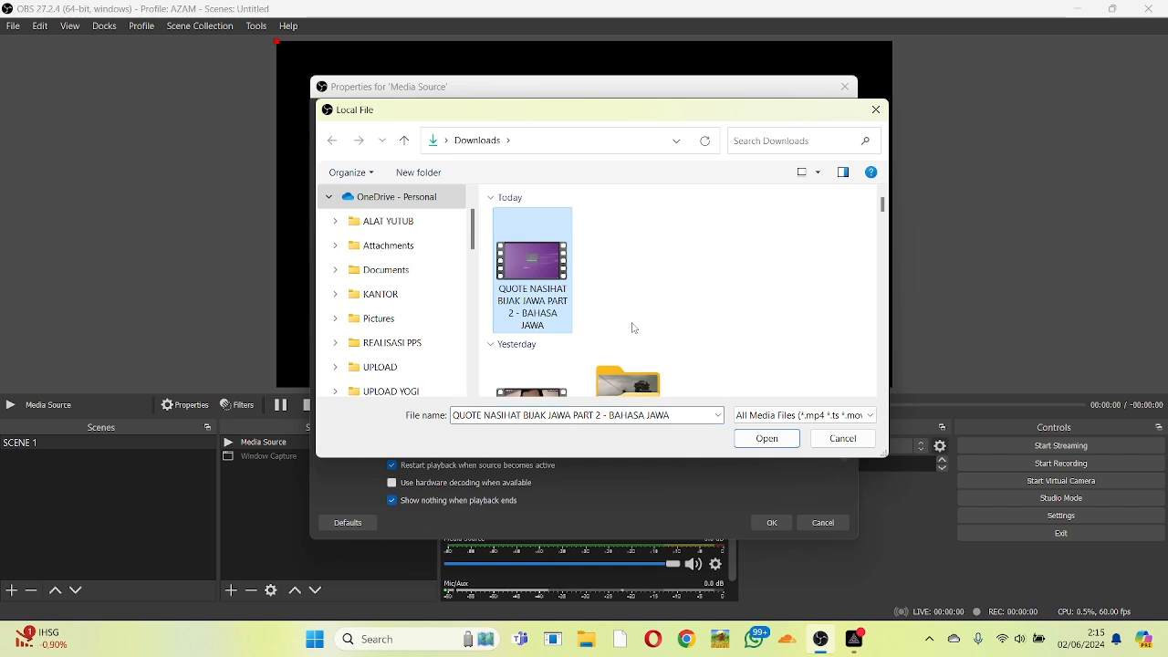
click(767, 439)
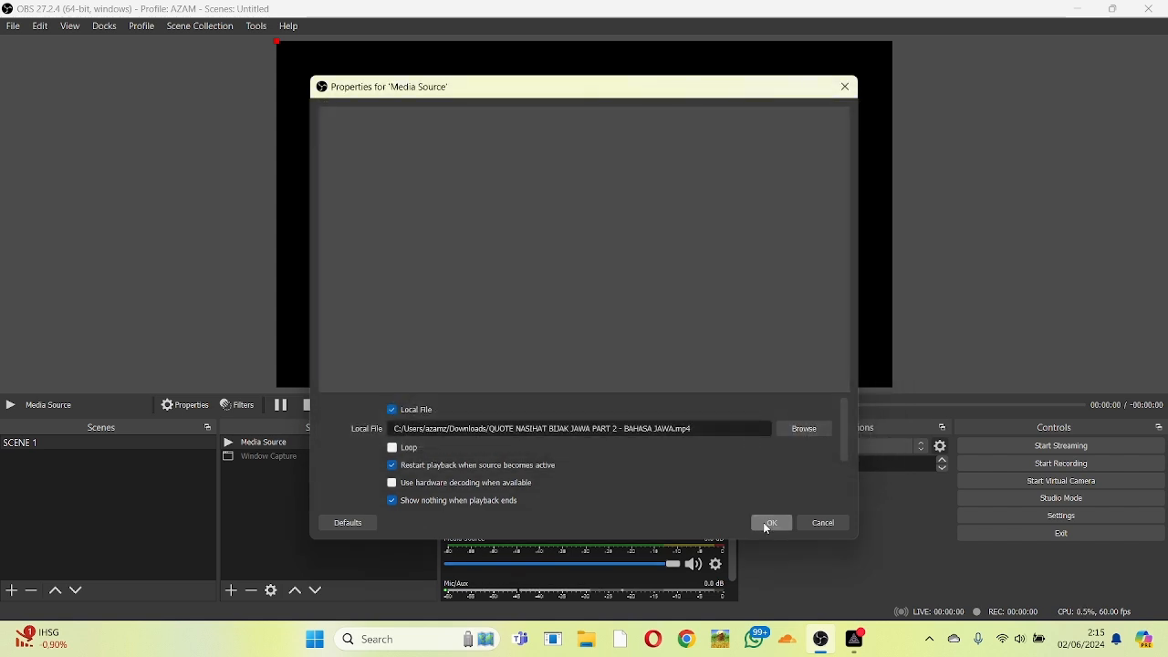
click(770, 523)
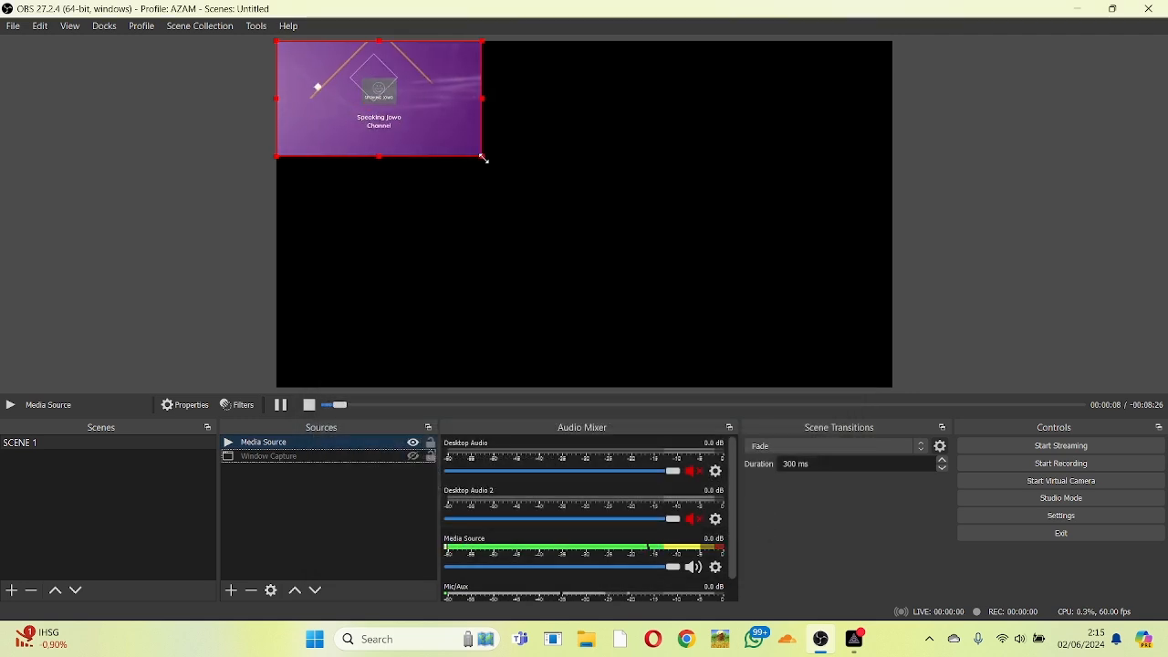
Step: Enlarge the video to fill the whole canvas and pause its playback at about 1:26
drag(483, 159, 557, 210)
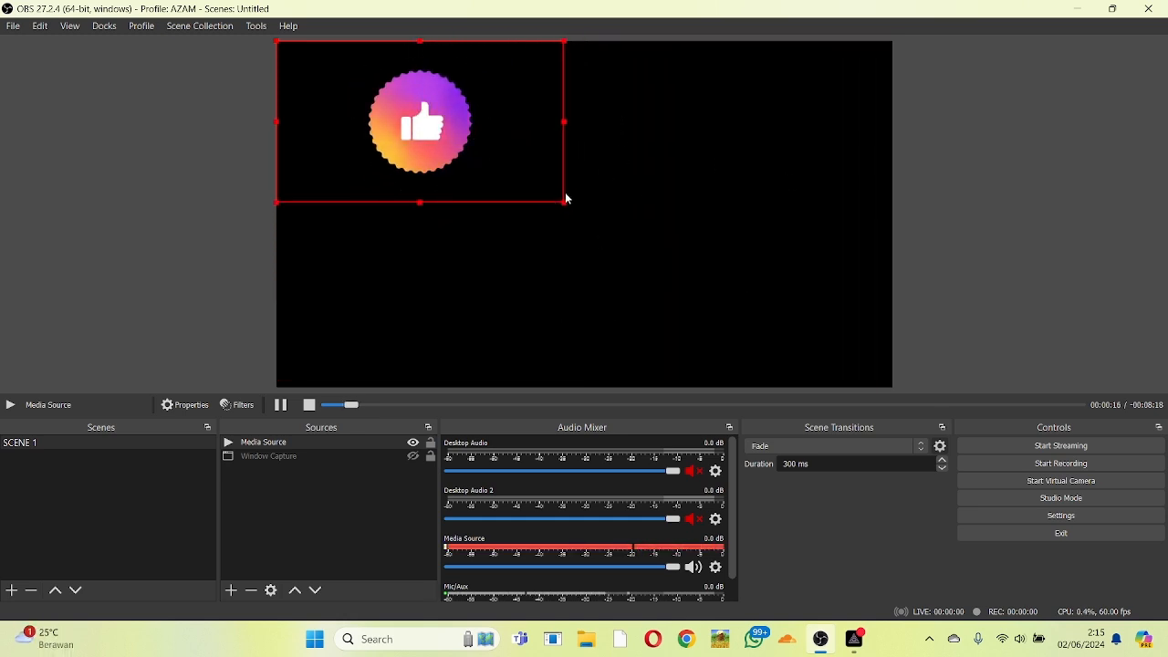
drag(566, 201, 893, 356)
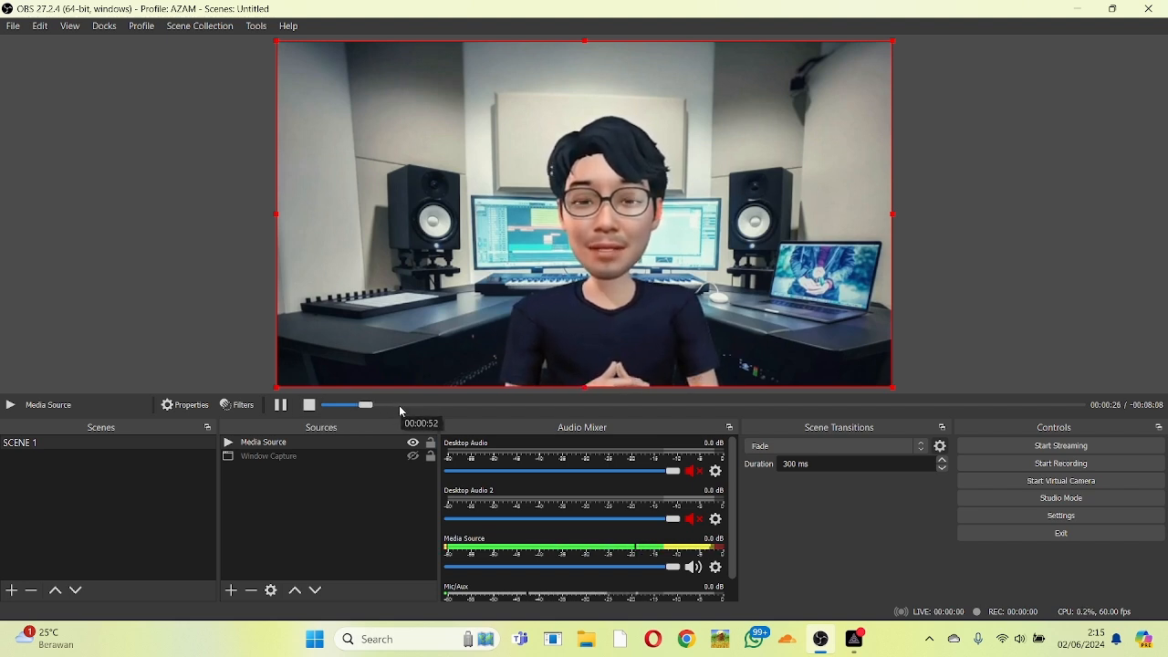
drag(401, 405, 454, 405)
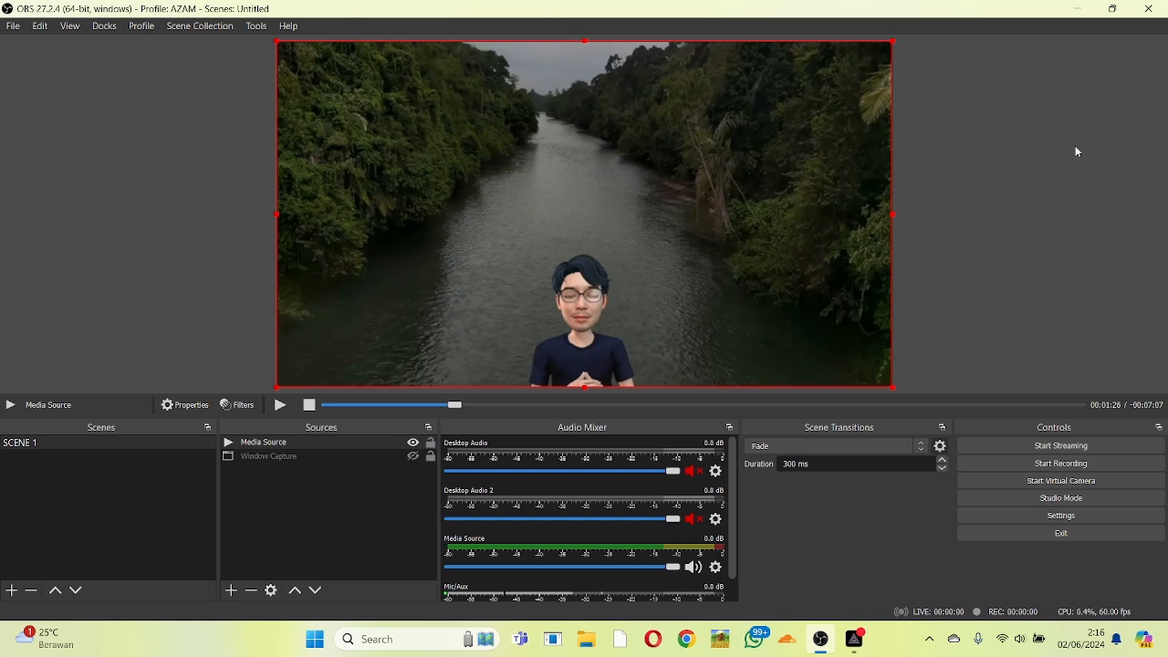
Step: Switch to Chrome with the Person 1 profile, open facebook.com and start setting up a live video broadcast
click(689, 648)
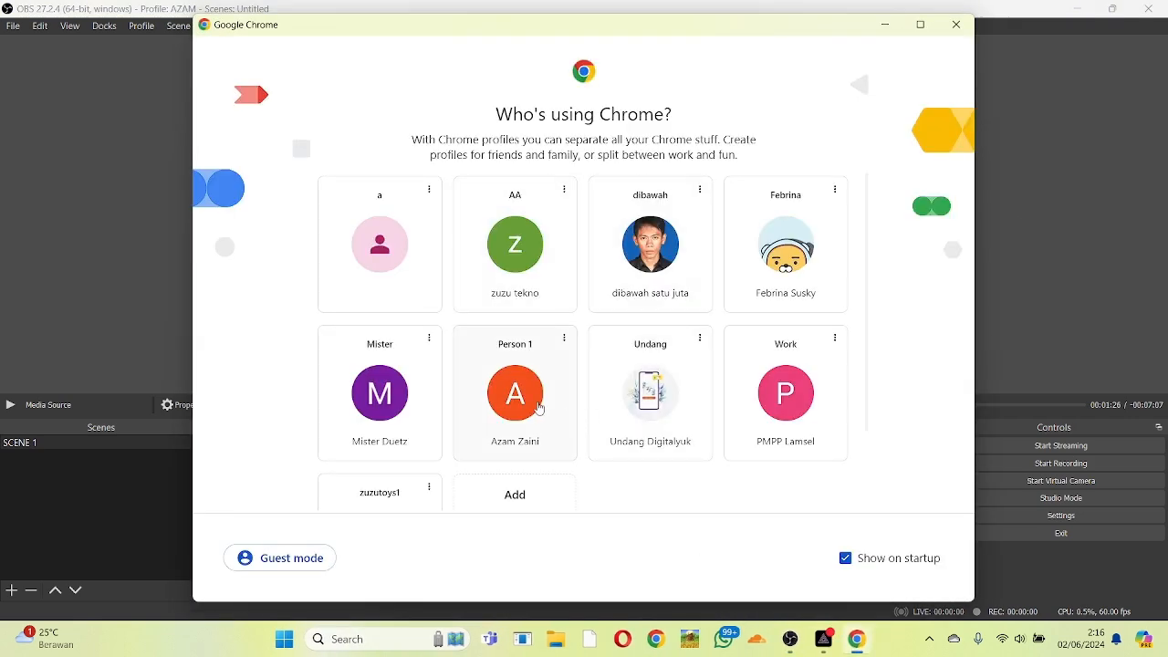
click(529, 394)
text(fac)
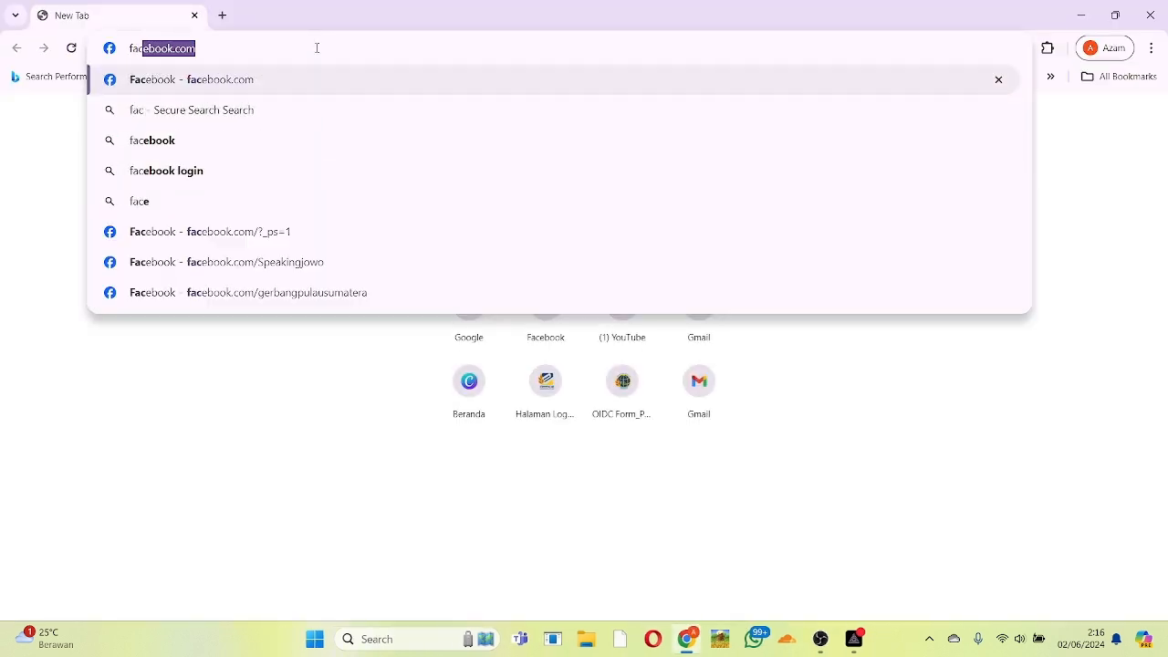
key(Return)
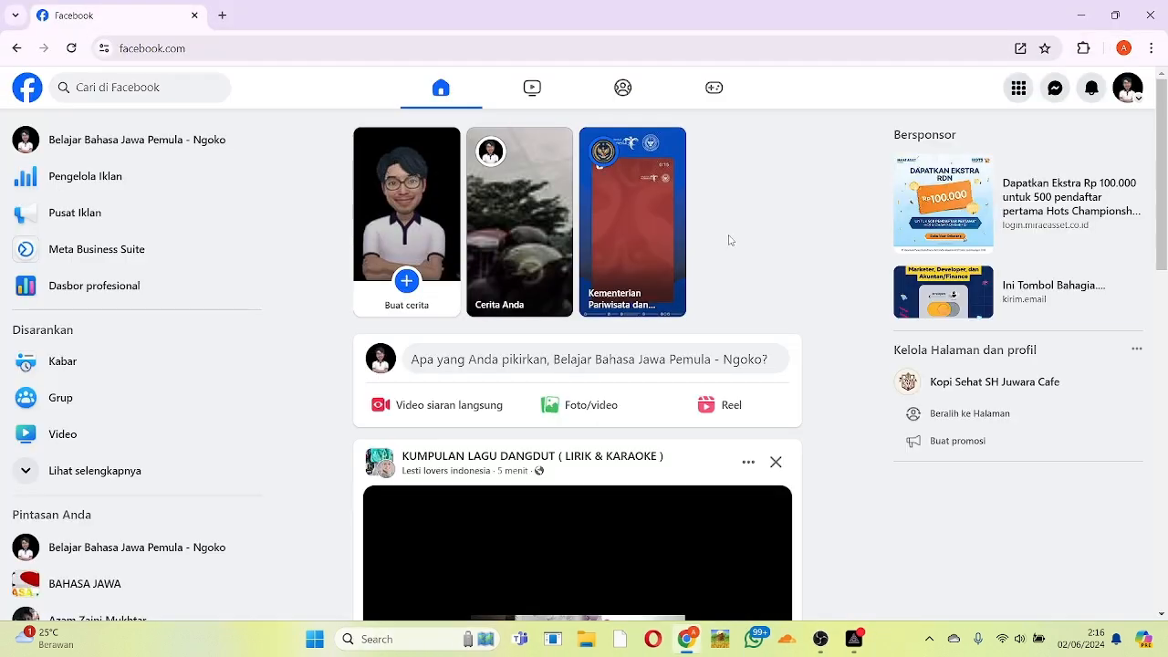
click(469, 416)
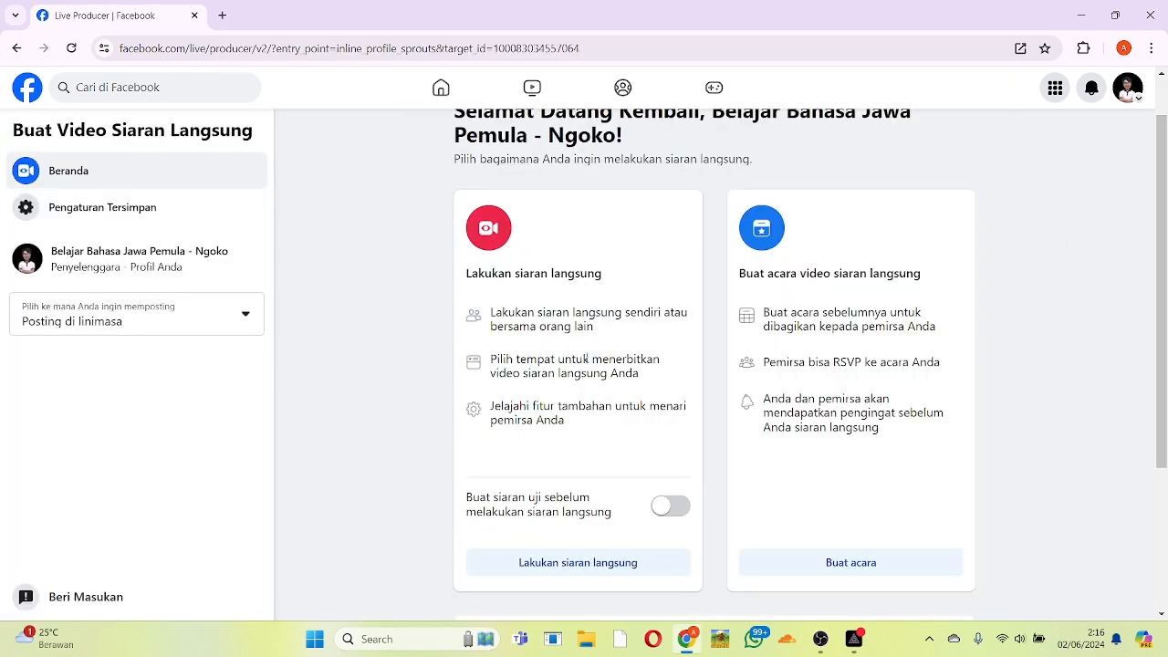
click(588, 562)
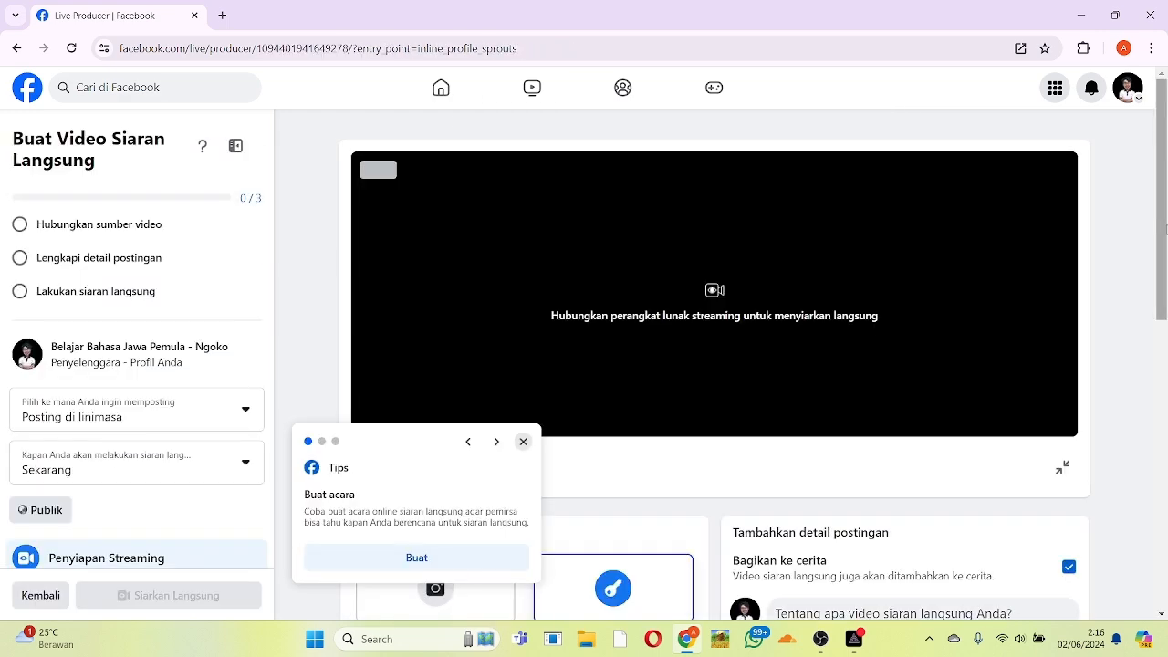
Step: Dismiss the tips in Live Producer and copy the stream key for the streaming software
drag(1162, 225, 1152, 252)
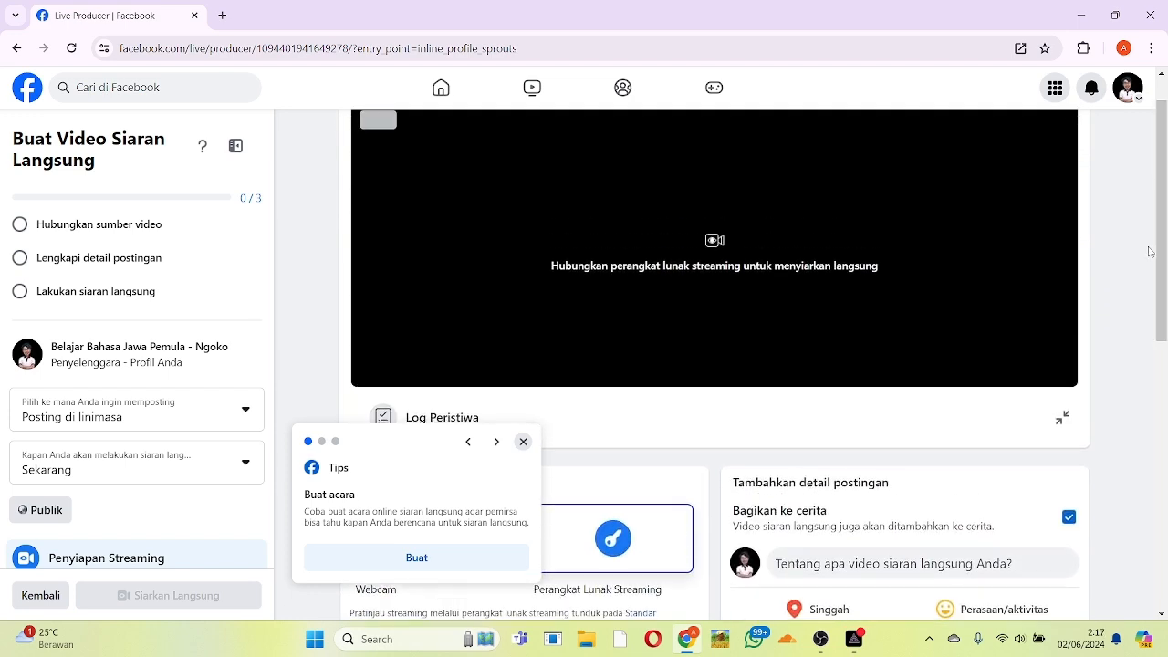
click(523, 442)
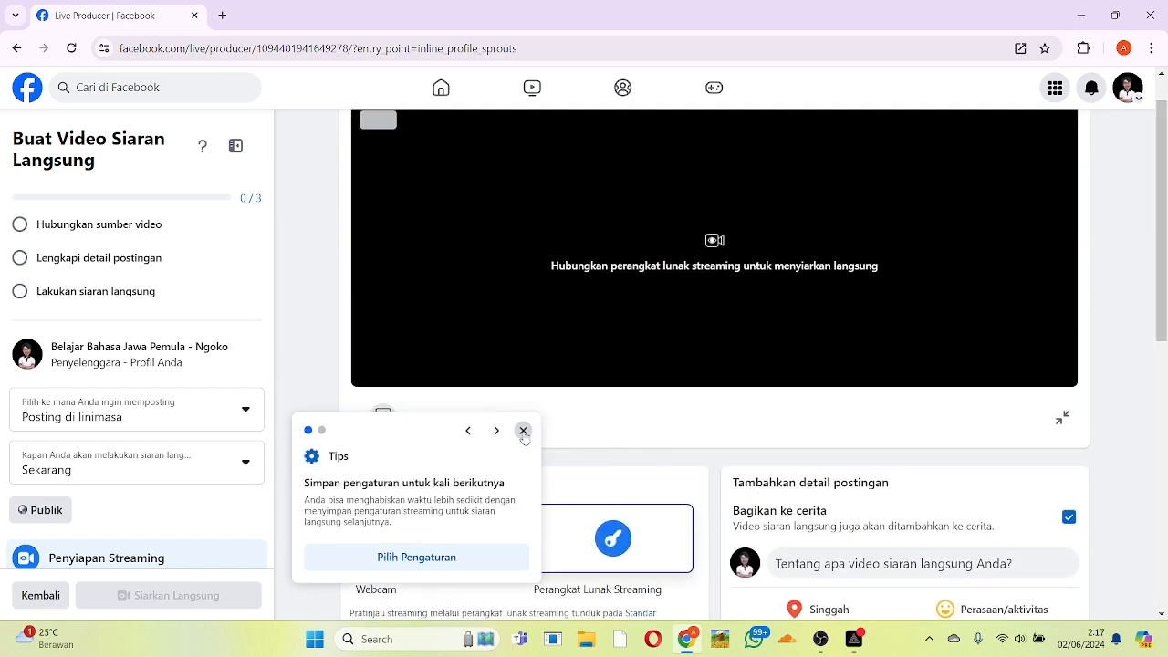
click(523, 431)
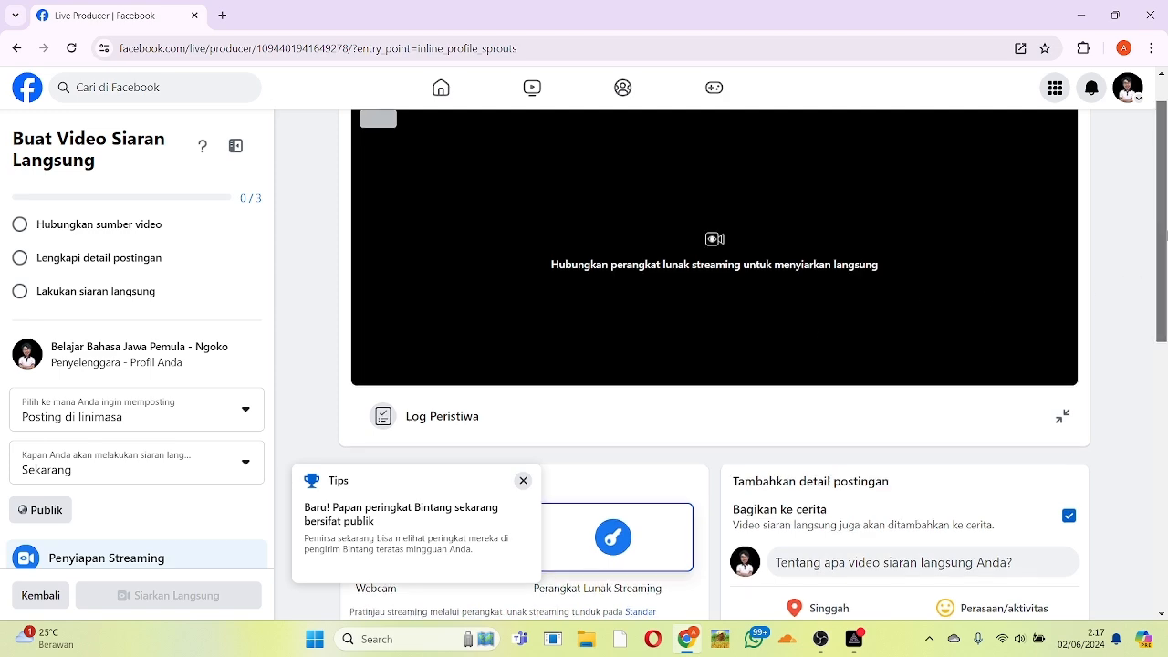
scroll(1164, 235, down, 2)
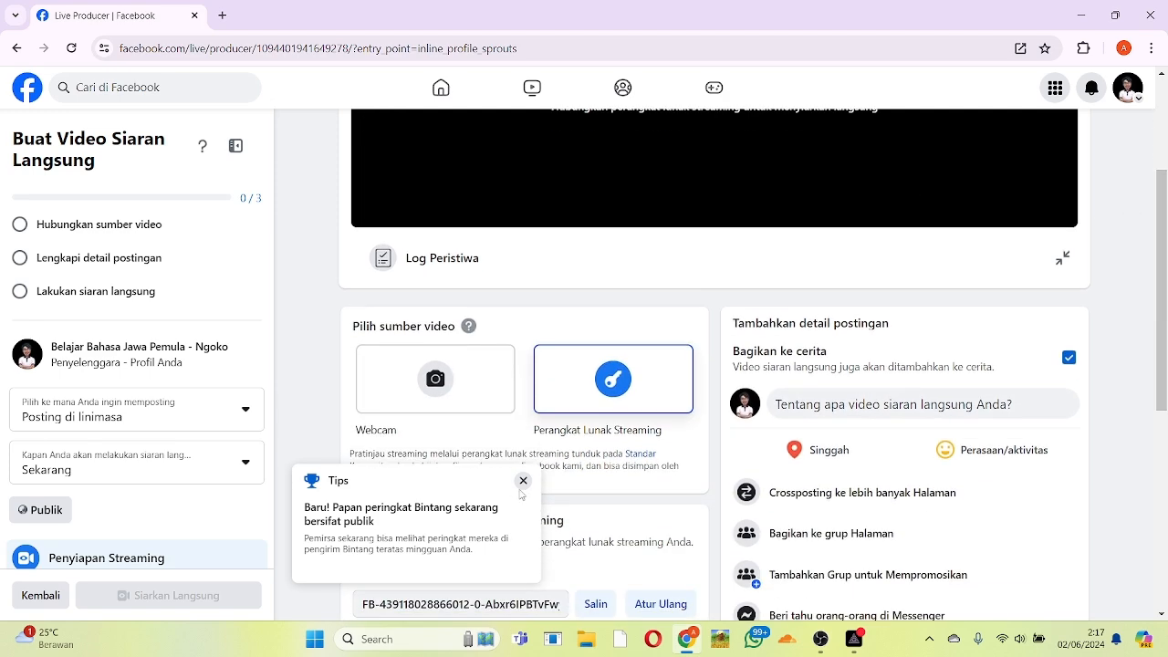
click(522, 481)
scroll(1166, 284, down, 2)
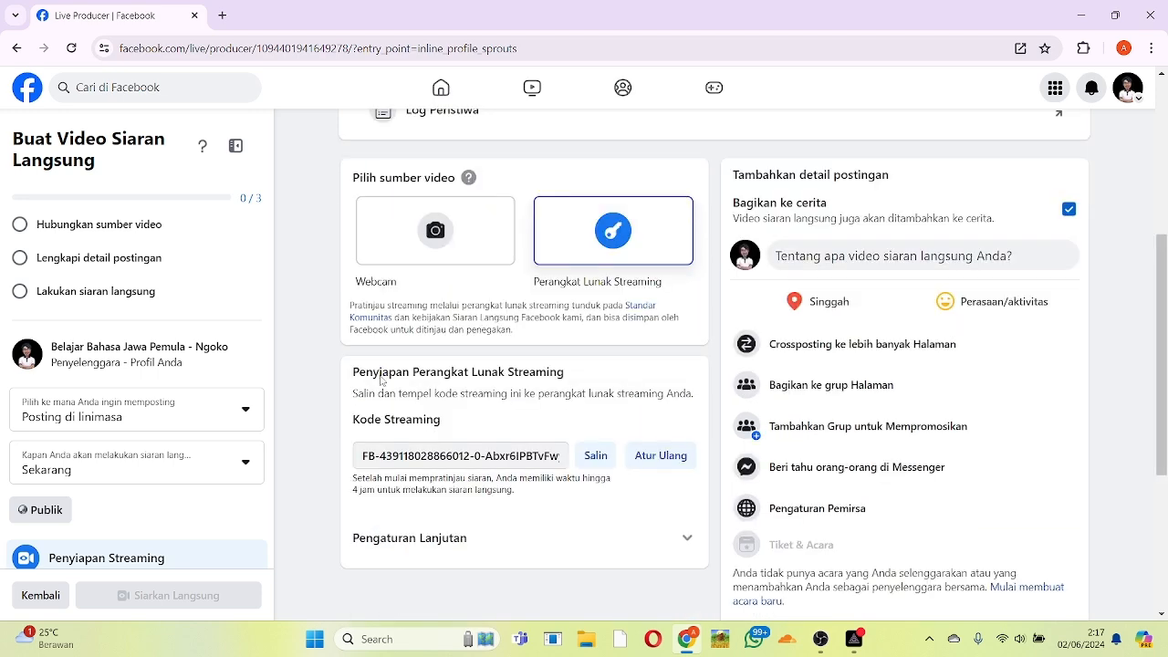
click(595, 456)
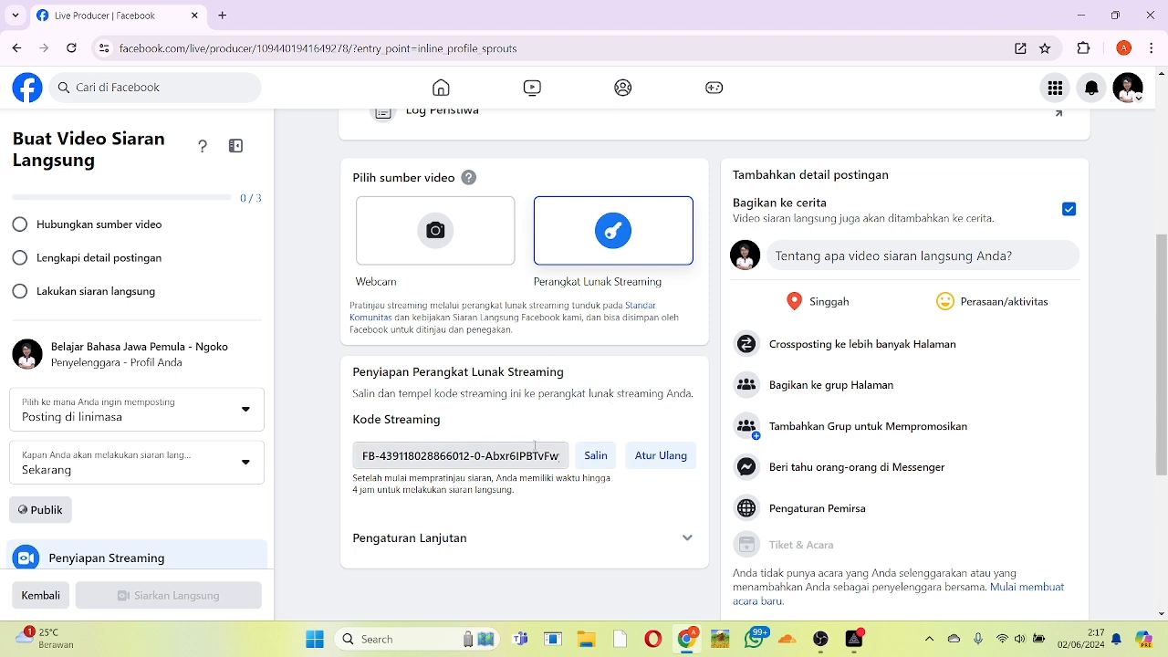
Step: Switch to OBS Studio, replace the Facebook Live stream key with the copied one, reveal it and save the settings
click(821, 641)
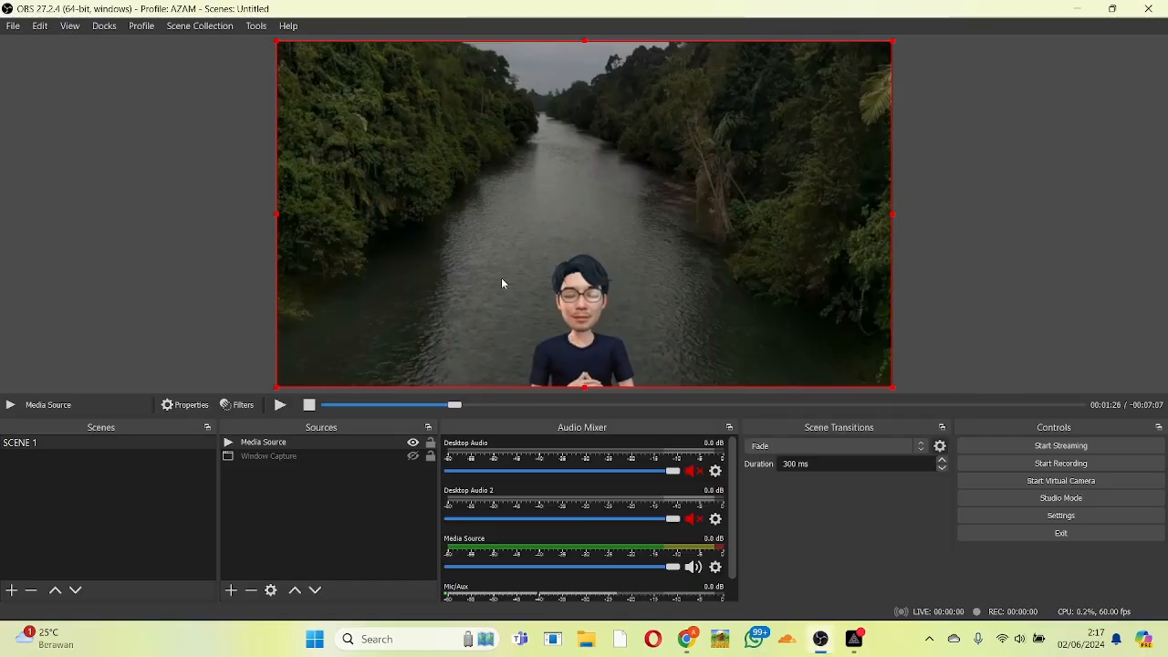
click(15, 27)
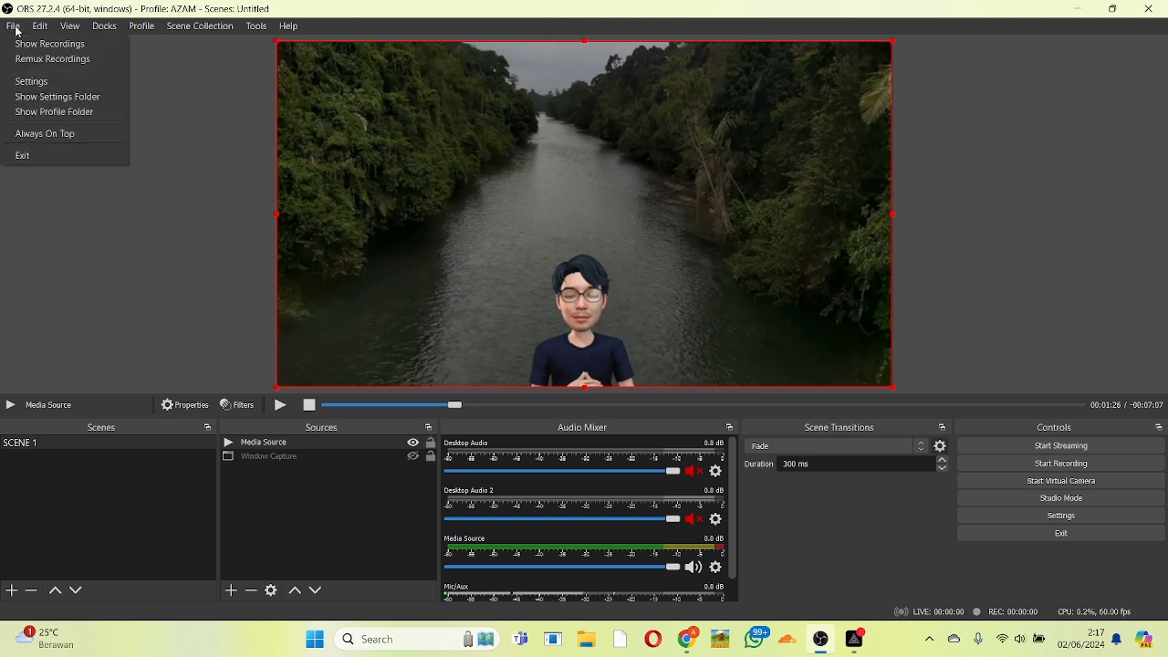
click(43, 82)
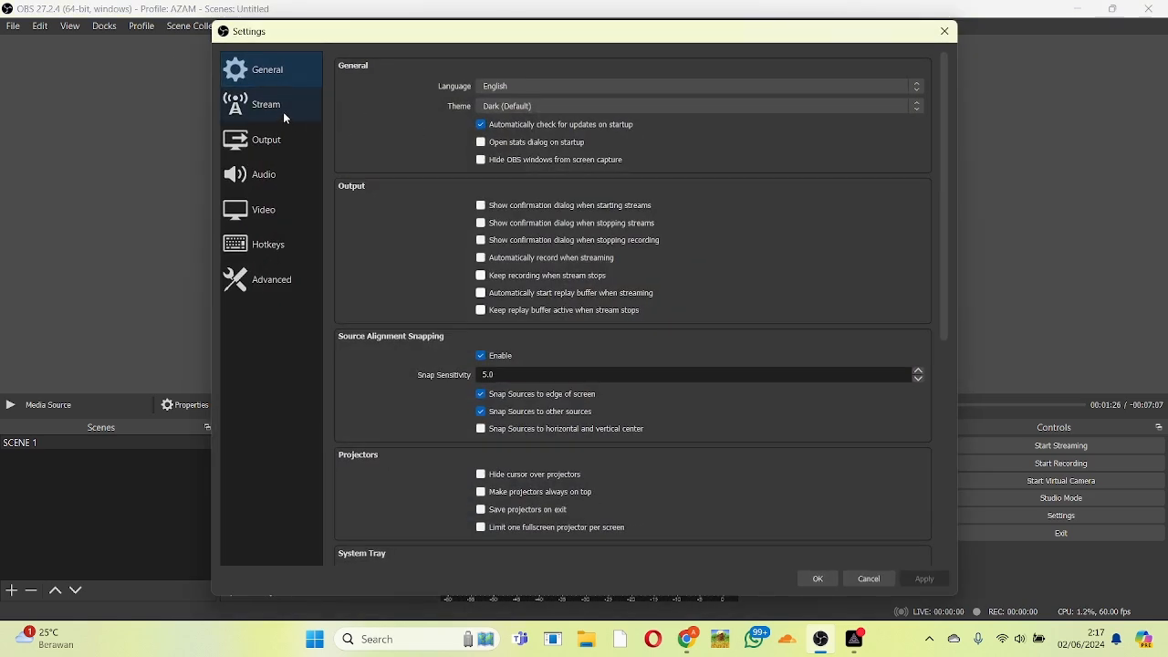
click(284, 112)
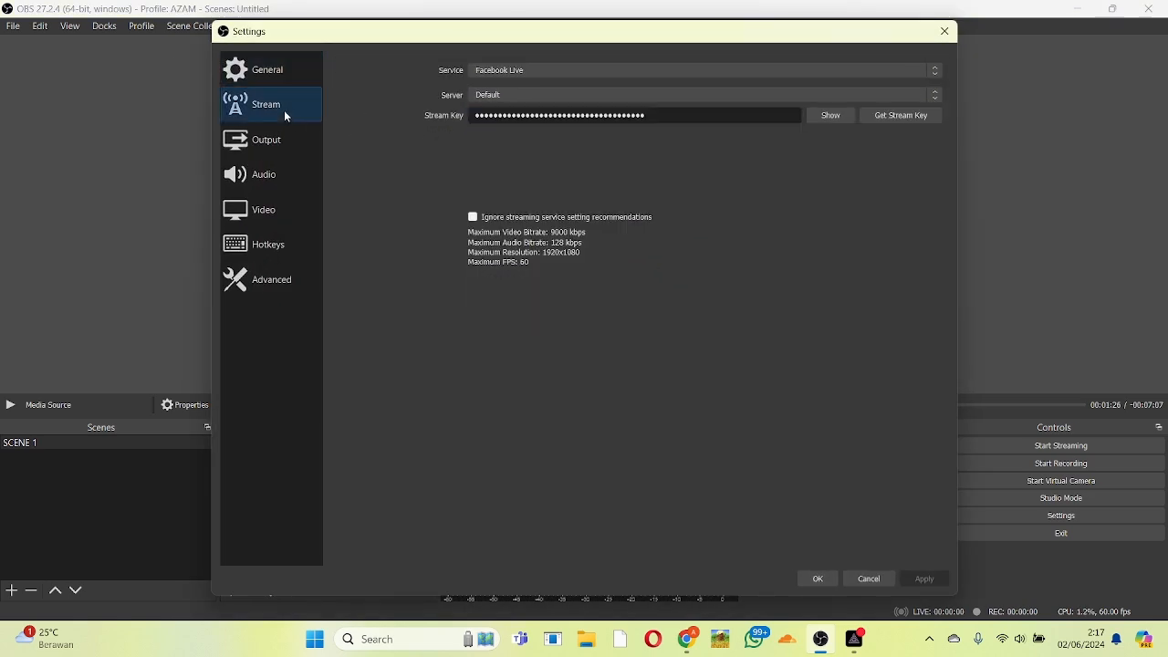
drag(677, 115, 439, 118)
key(BackSpace)
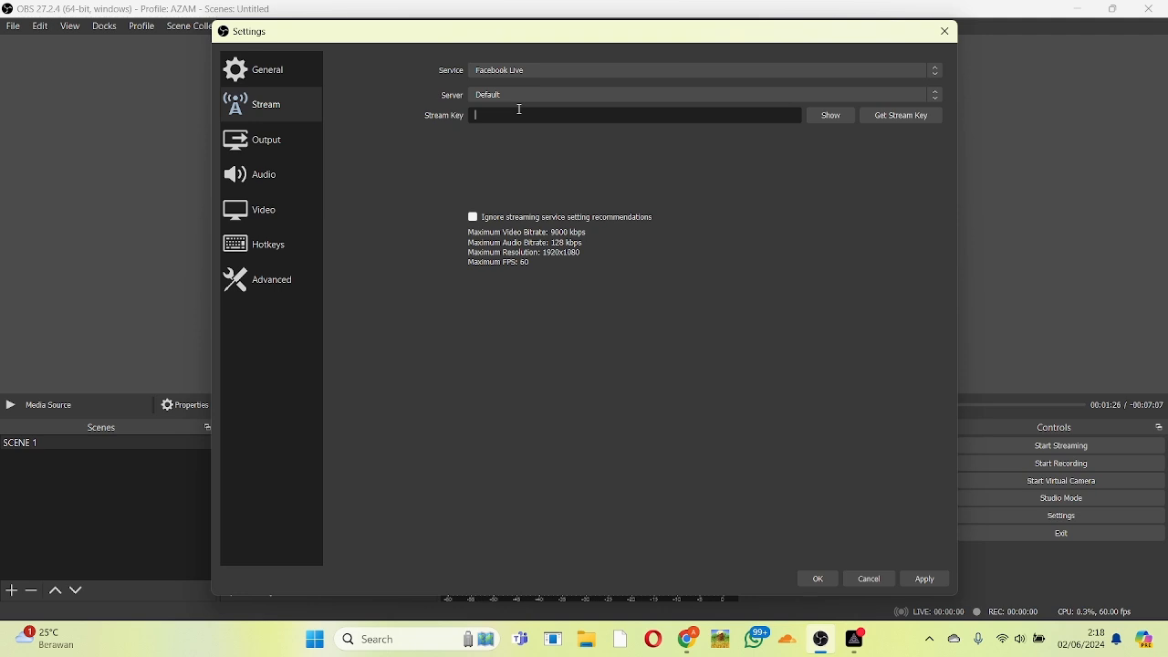
key(ctrl+v)
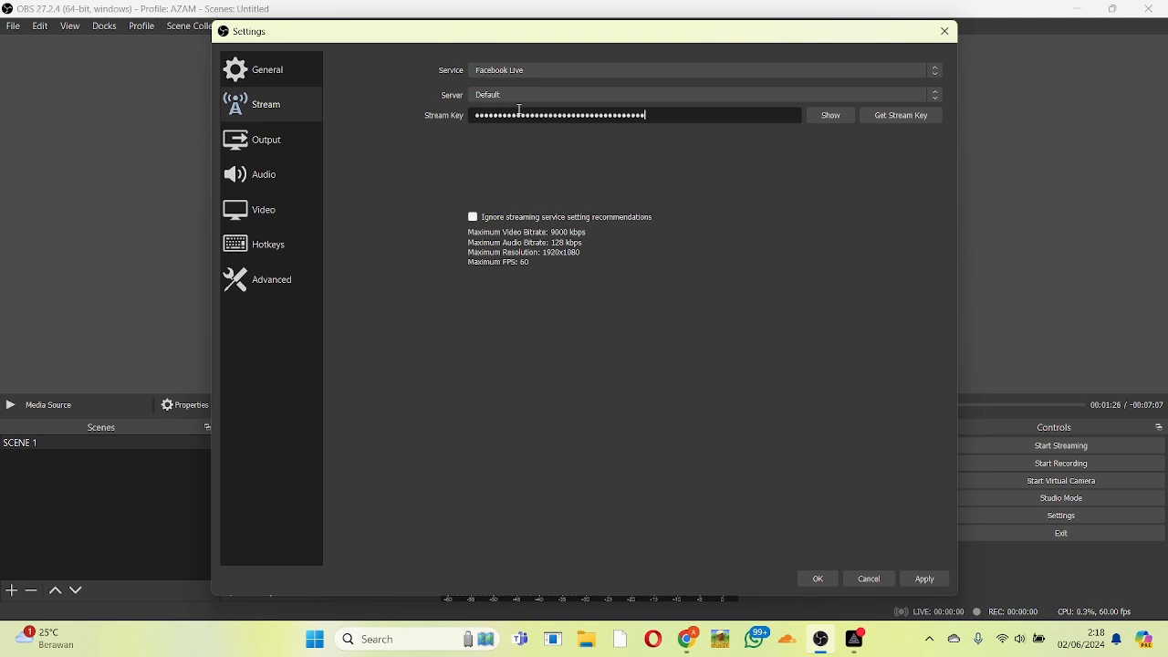
click(828, 115)
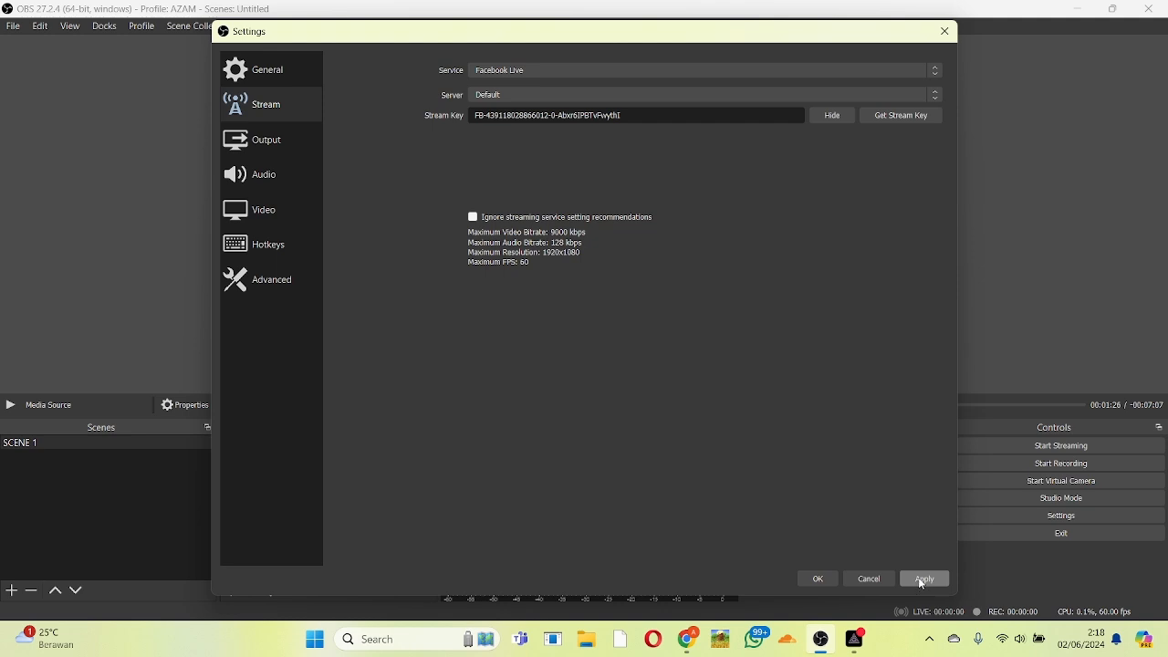
click(819, 577)
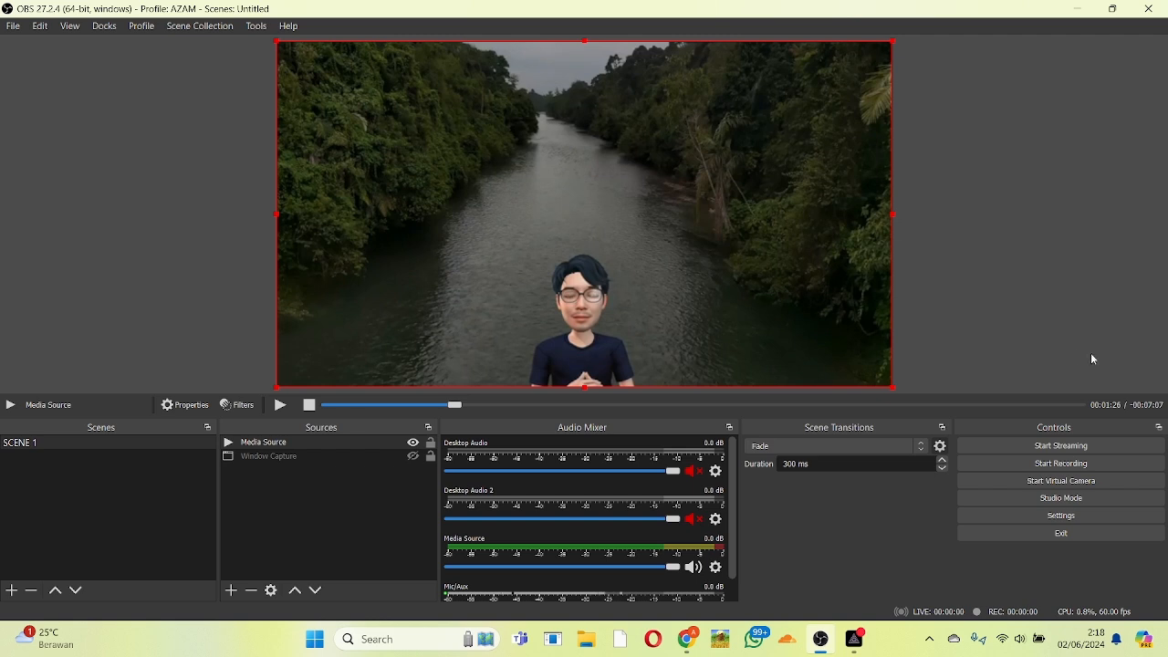
Step: Start streaming the scene to Facebook Live
click(1035, 450)
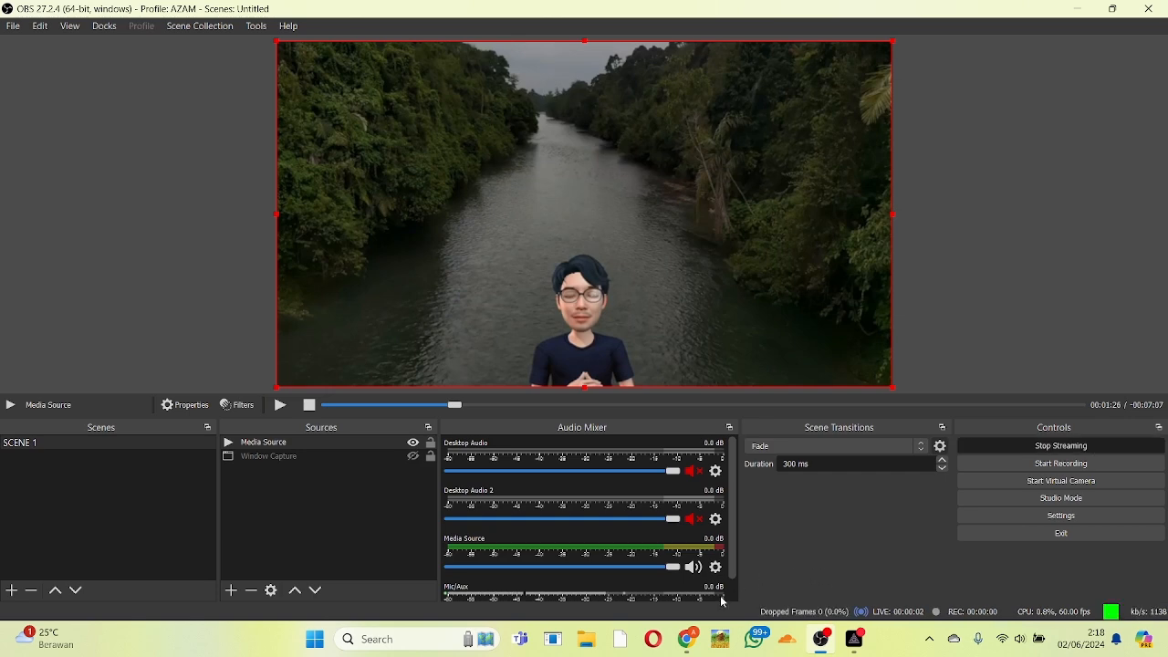
Step: Switch to Facebook Live Producer in Chrome and check the preview of the incoming stream
click(689, 642)
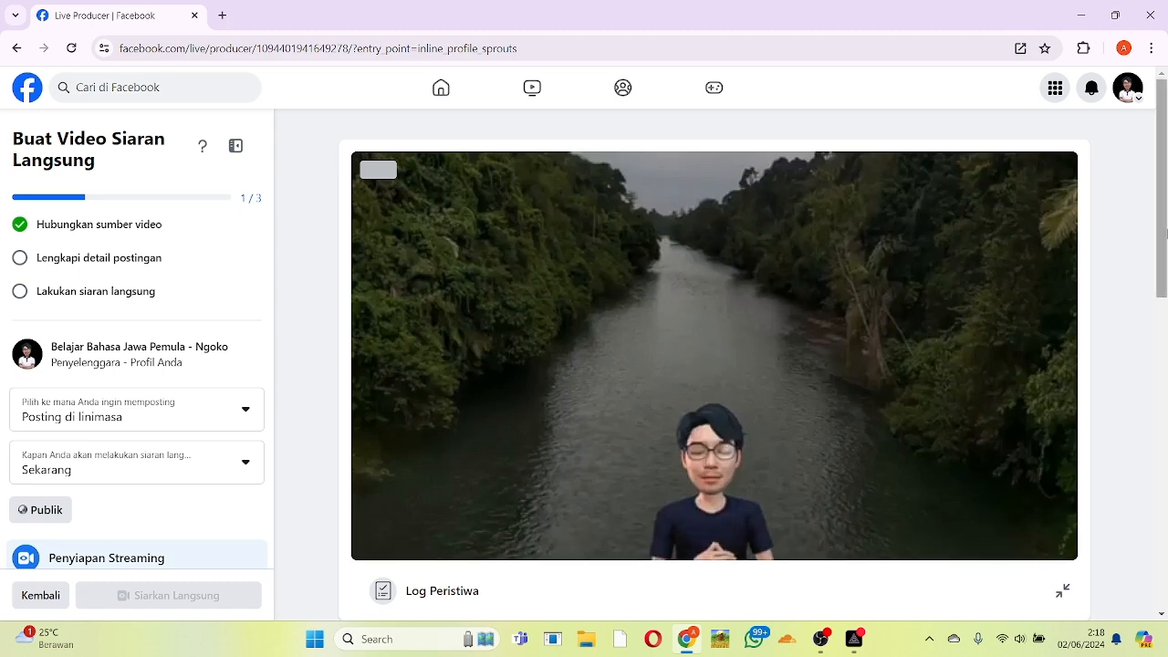
mouse_move(1163, 234)
mouse_down()
mouse_move(1166, 351)
mouse_move(1167, 247)
mouse_up()
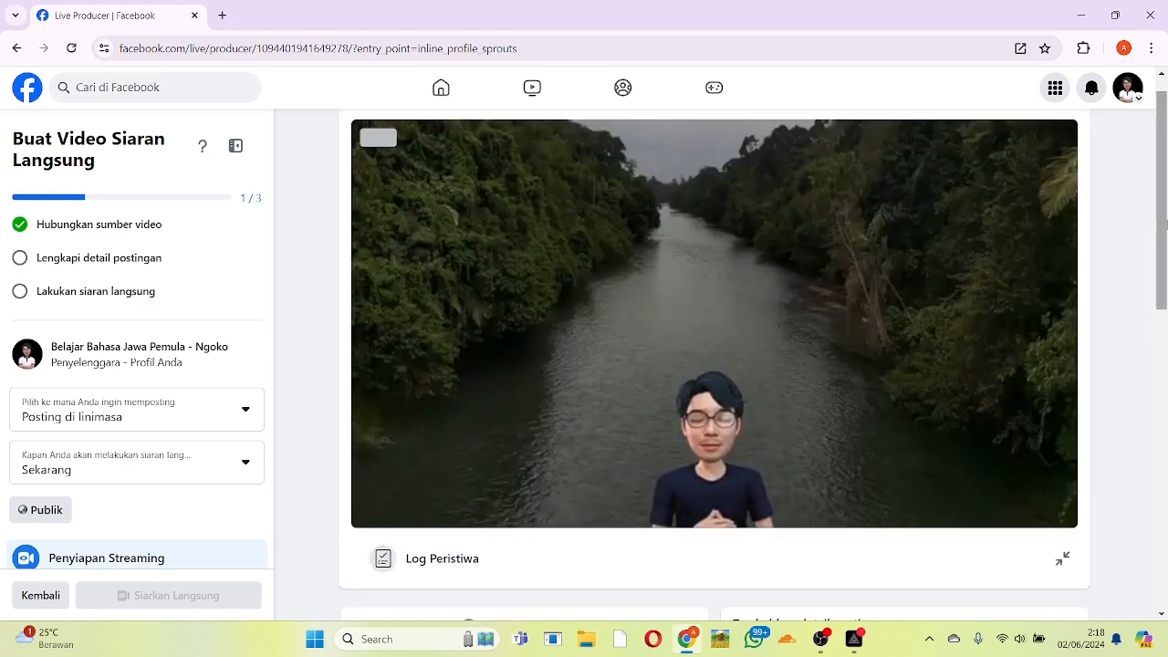
mouse_move(1167, 223)
mouse_down()
mouse_move(1165, 292)
mouse_move(1163, 207)
mouse_move(1165, 491)
mouse_move(1162, 222)
mouse_up()
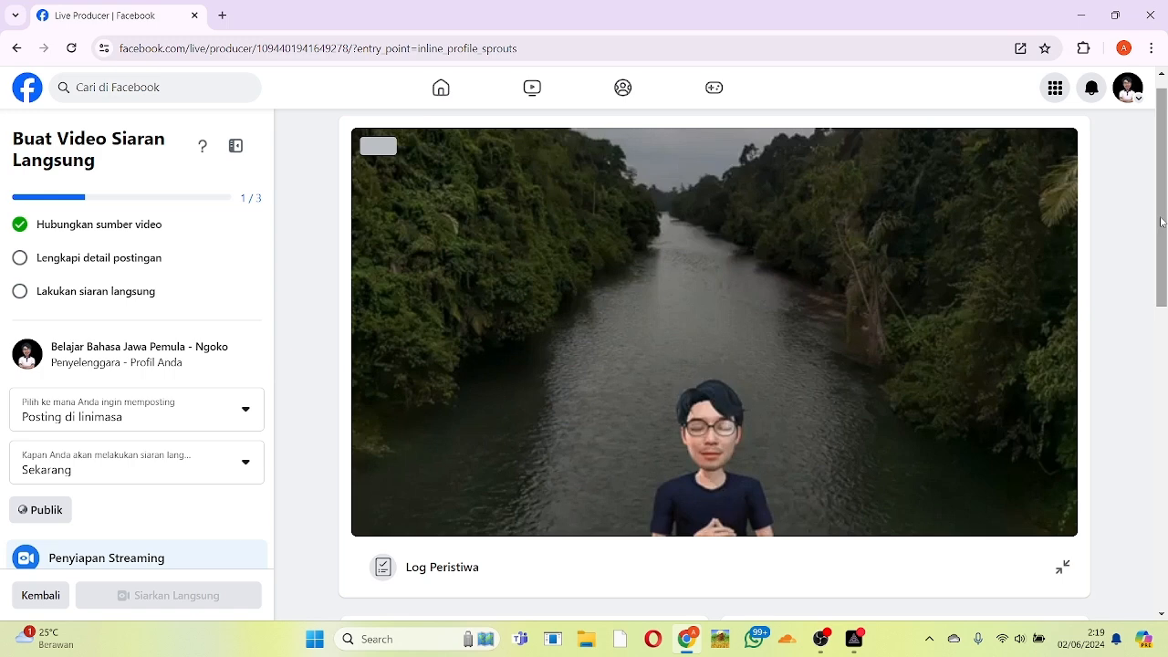
scroll(1164, 223, up, 1)
scroll(706, 389, down, 2)
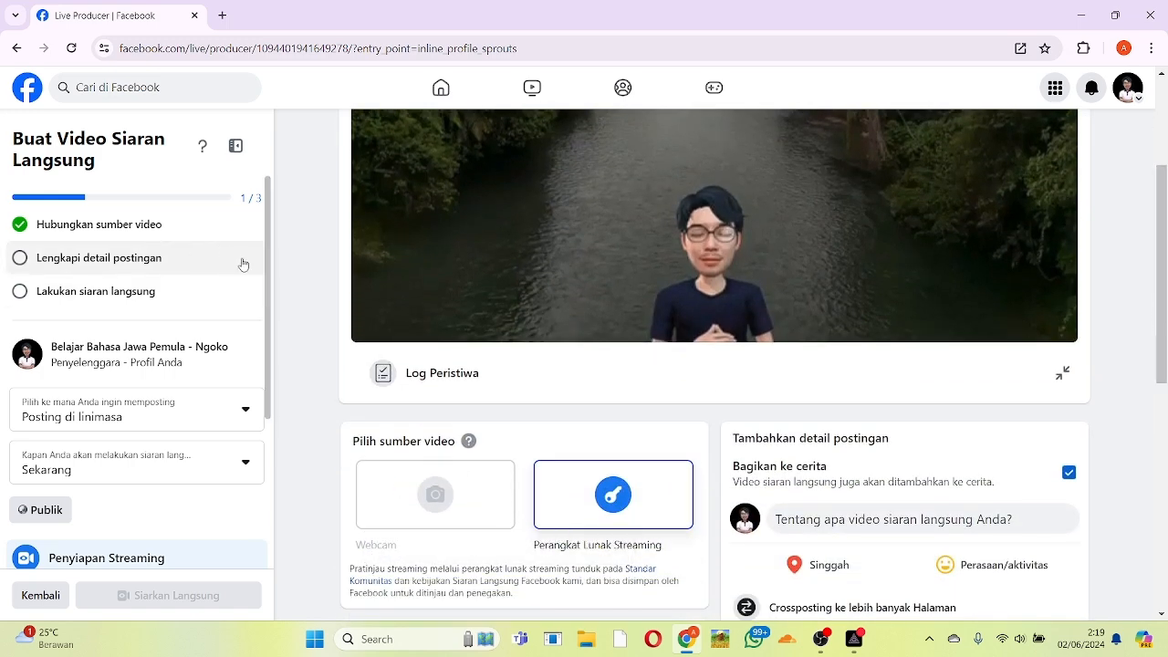
Step: Complete the post details with the title "KATA BIJAK JAWA PART 2" and description "kata-kata bijak jawa part 2", and save them
click(114, 265)
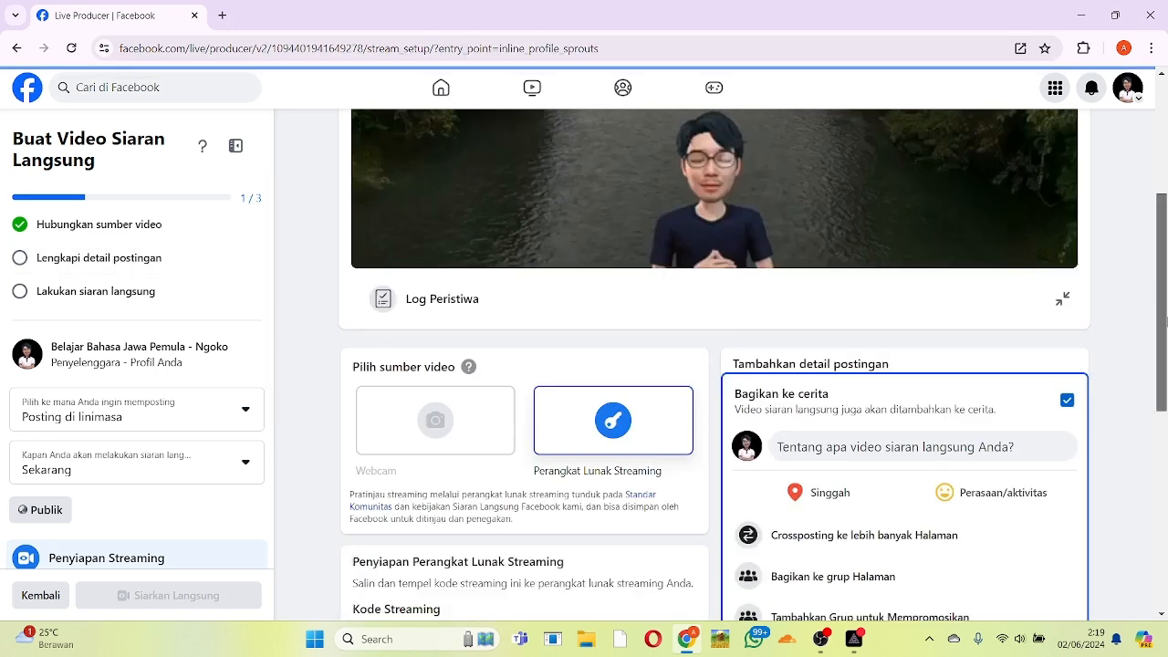
scroll(1164, 336, down, 2)
scroll(1164, 336, down, 3)
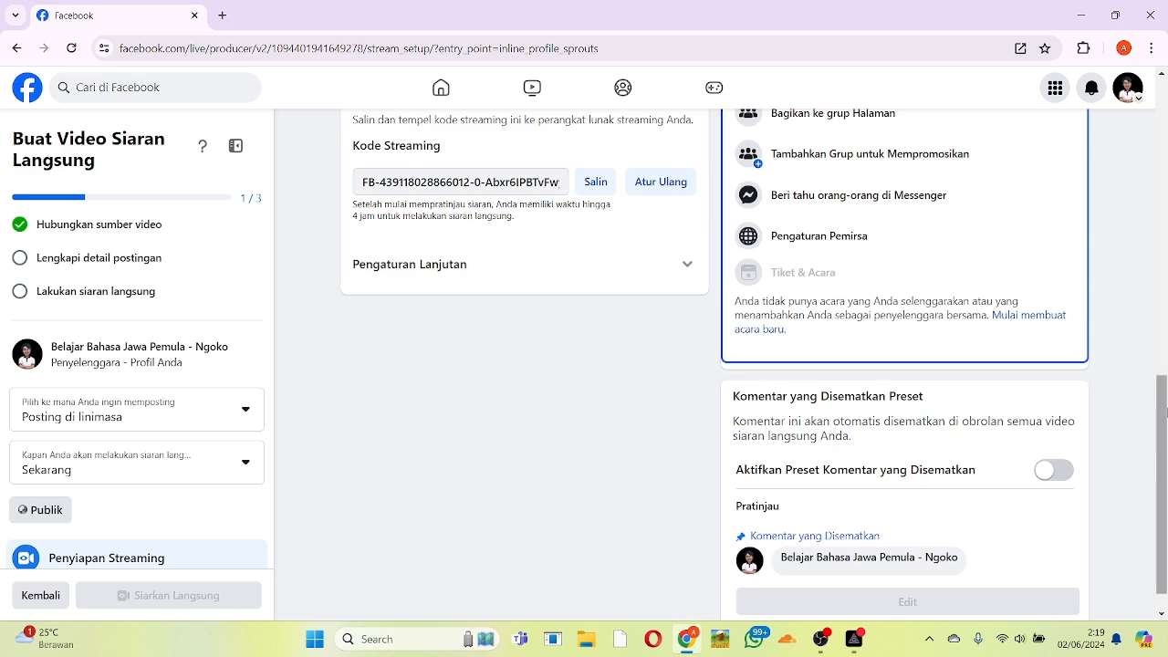
scroll(1163, 319, up, 2)
scroll(1164, 318, up, 1)
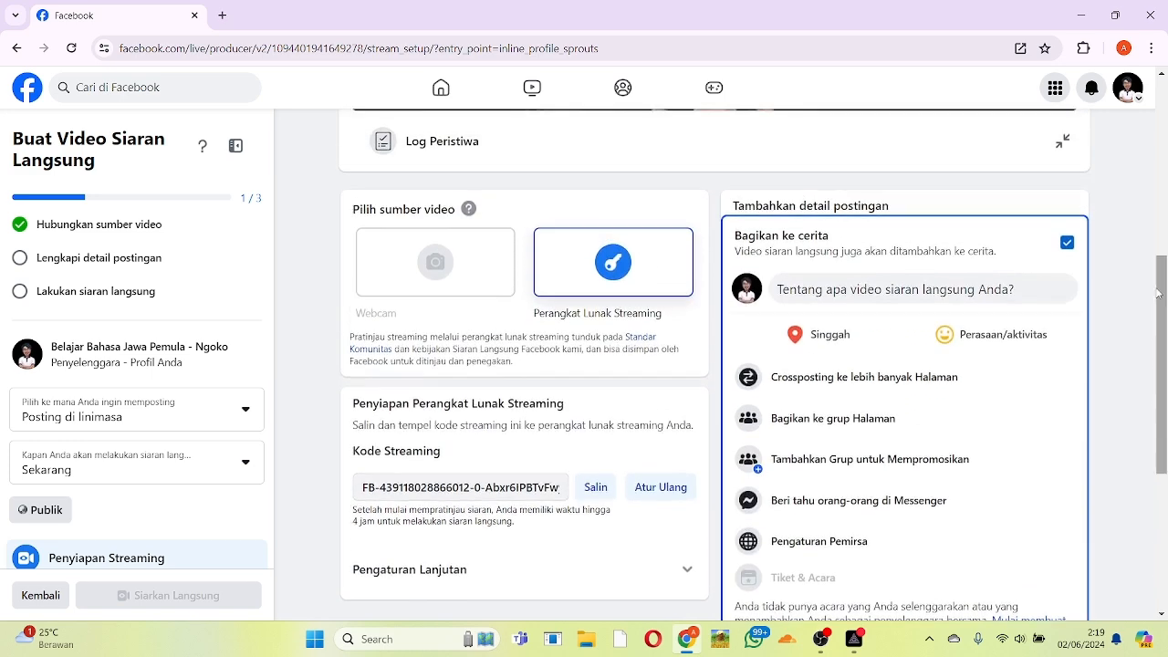
click(980, 290)
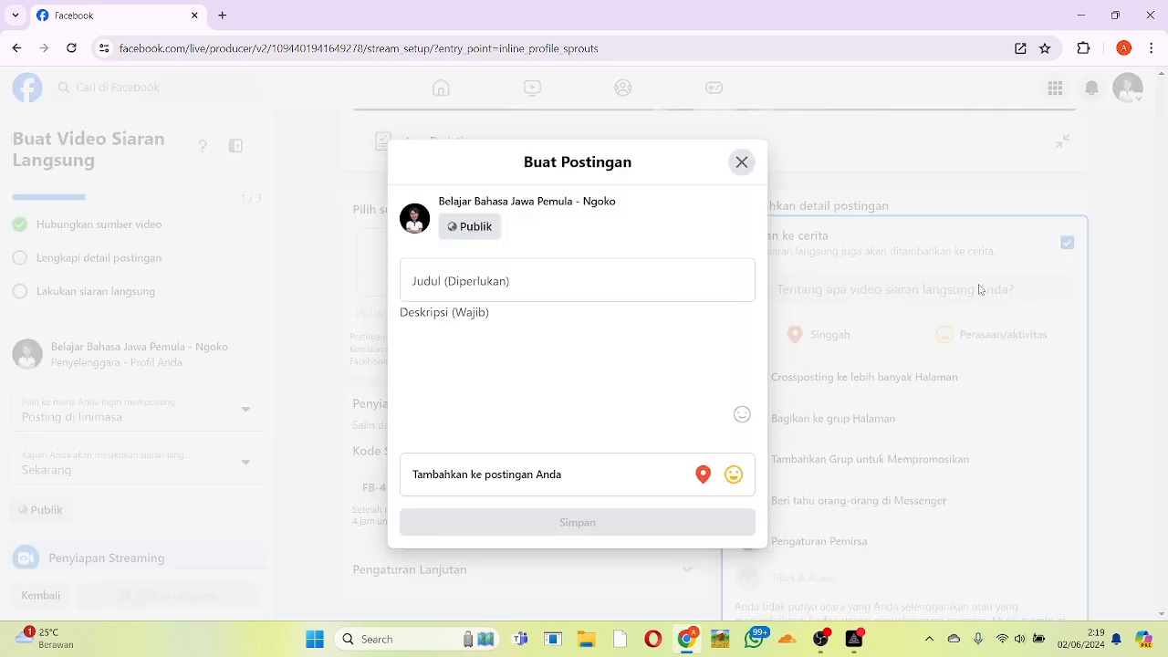
click(667, 282)
text(KATA BIJAK JAWA PA)
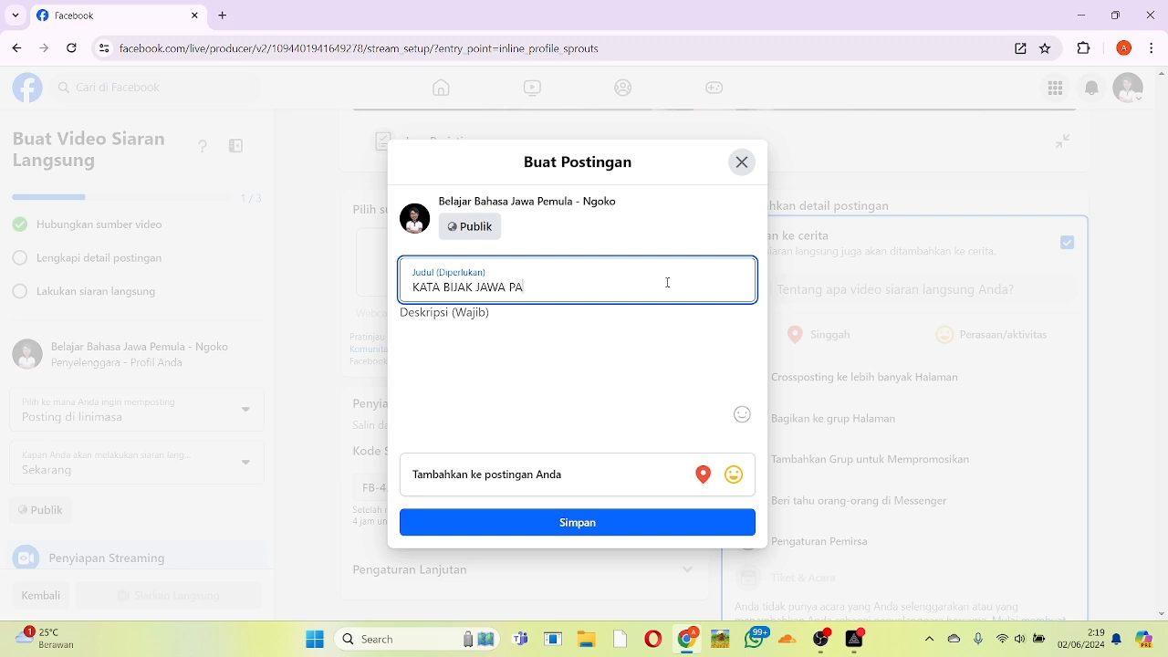
text(RT 2)
click(506, 331)
text(Nata-kata bijak jawa part 2)
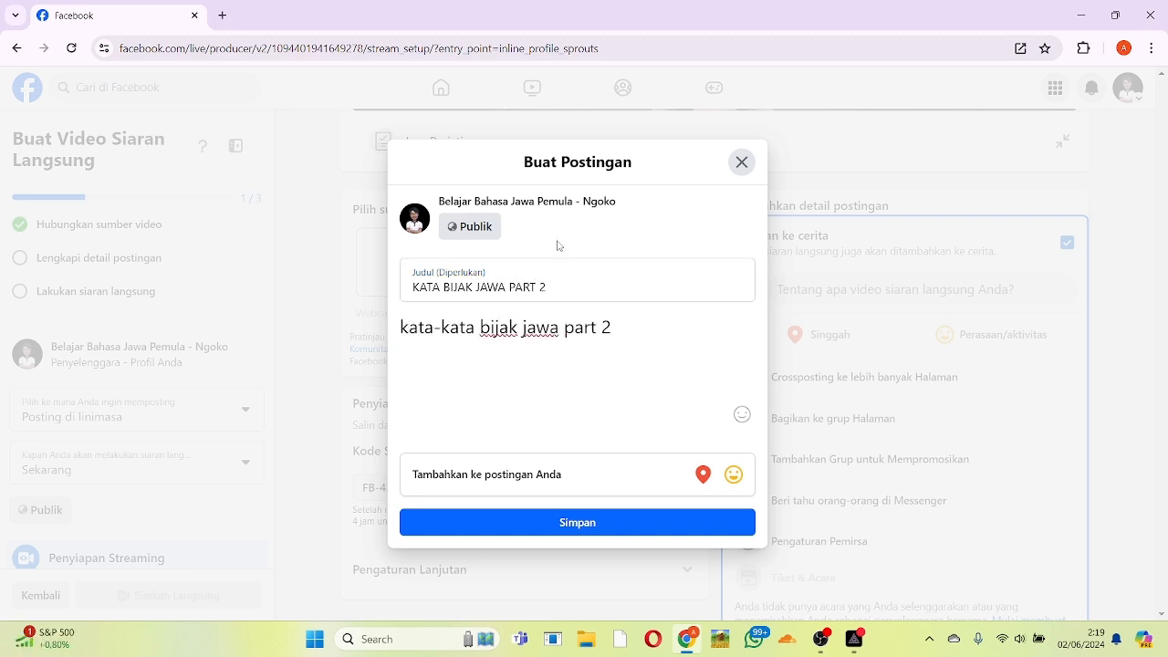
click(609, 523)
Step: Start the public live broadcast from Live Producer
scroll(712, 365, up, 5)
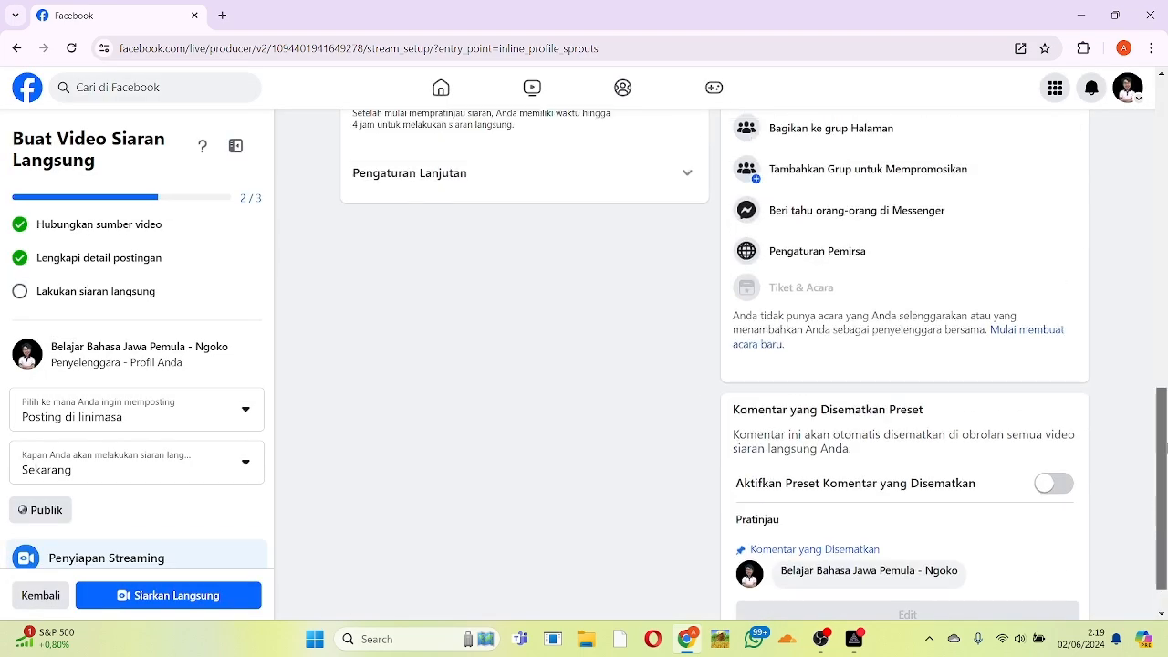
scroll(636, 274, up, 5)
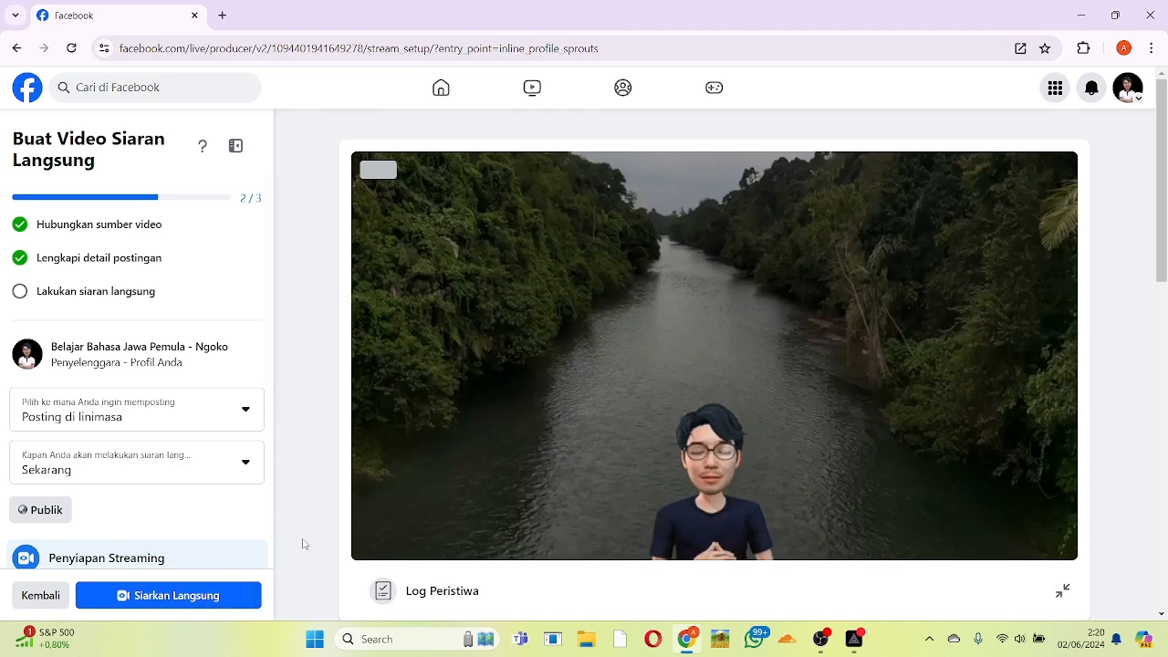
click(203, 597)
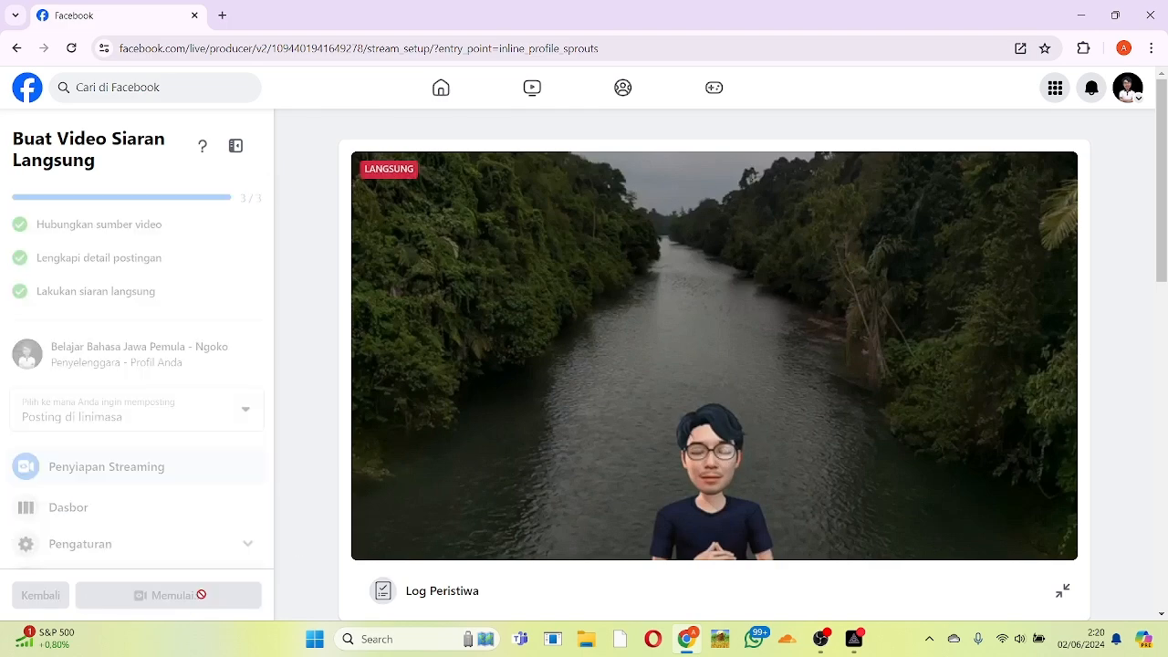
Step: Switch to OBS Studio, resume playback of the paused media source and return to the Facebook live dashboard
key(alt+Tab)
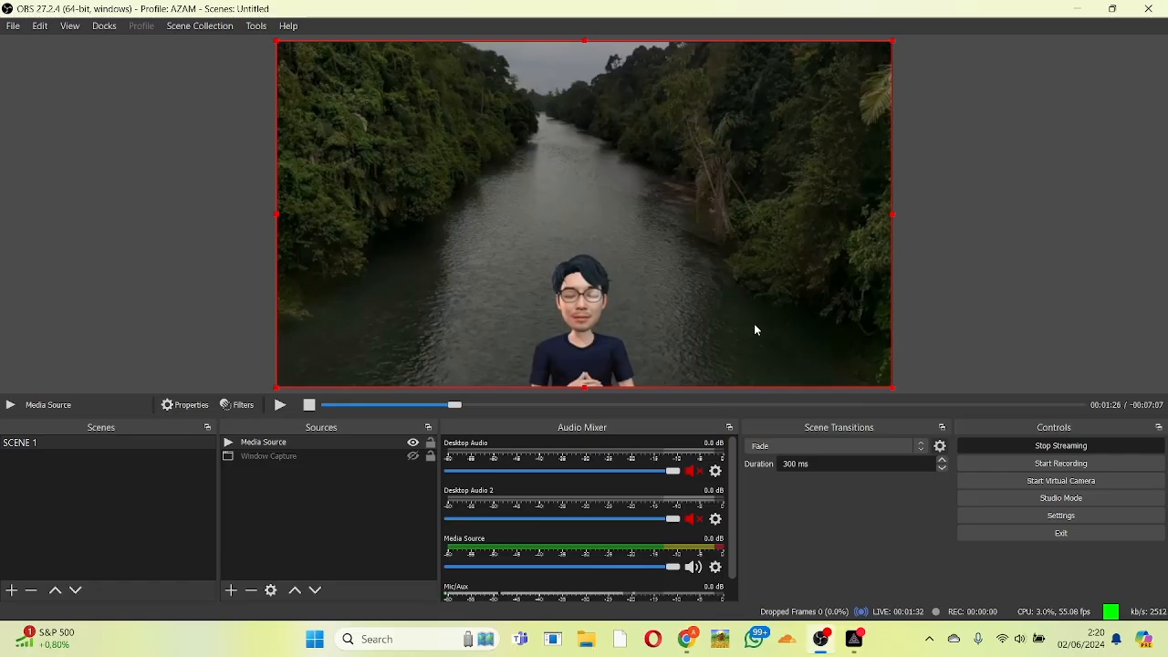
click(282, 406)
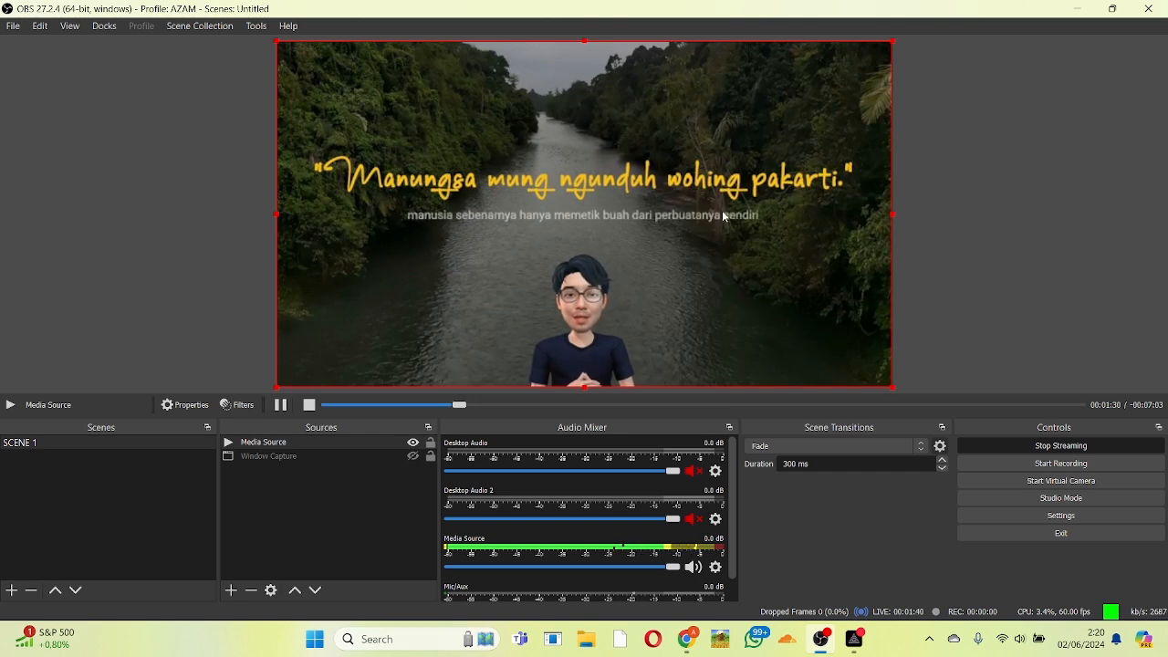
click(1079, 16)
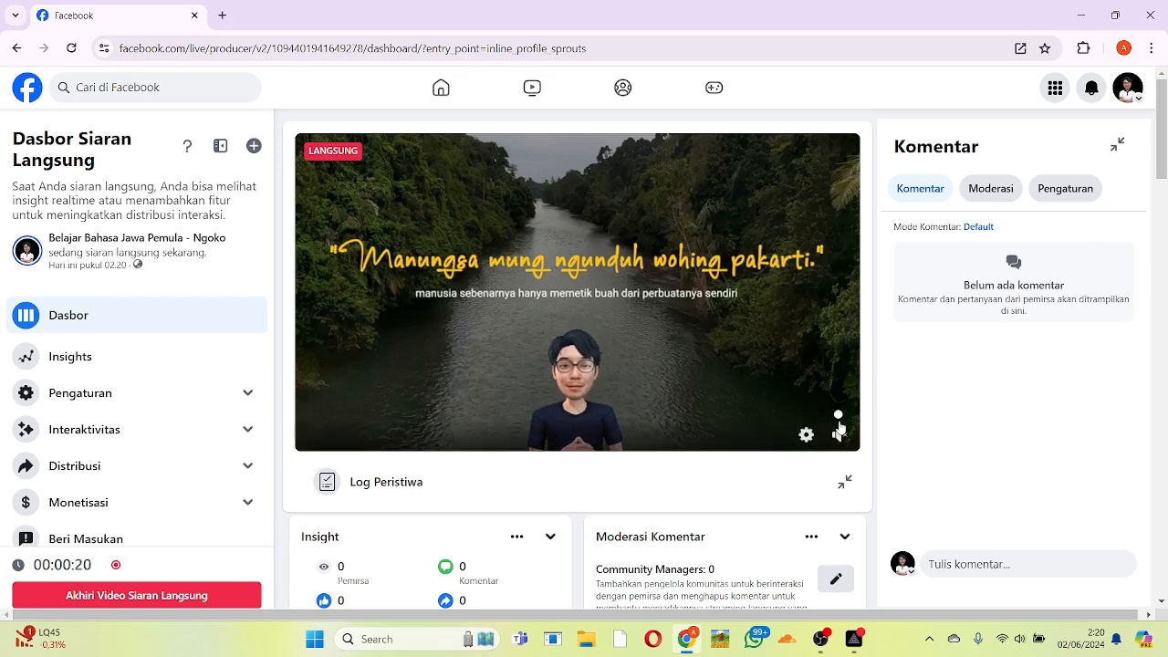
Step: Turn up the live preview's volume to check its sound, and look at the audio mixer in PRISM Live Studio
click(838, 428)
drag(838, 394, 838, 387)
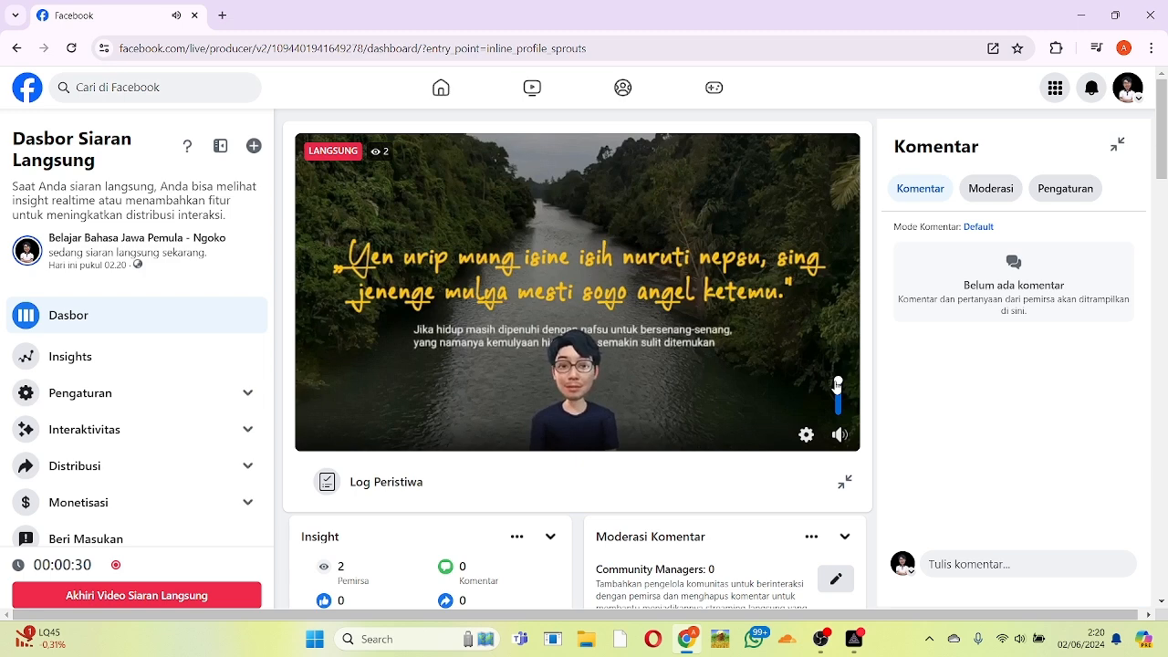
mouse_move(821, 639)
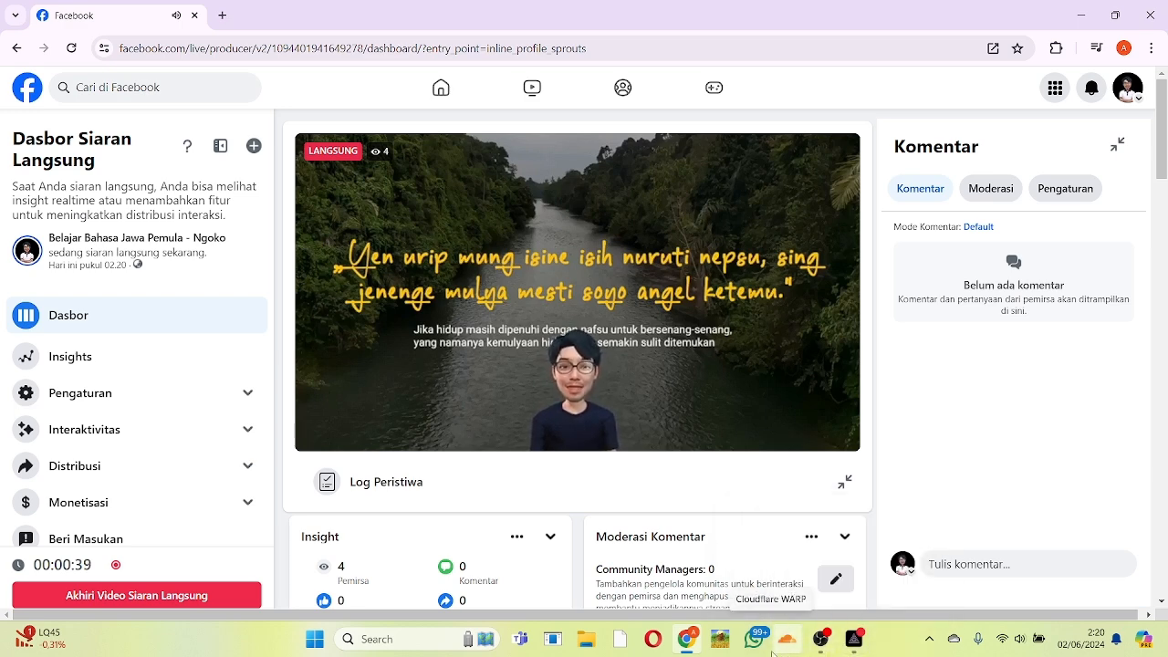
click(849, 648)
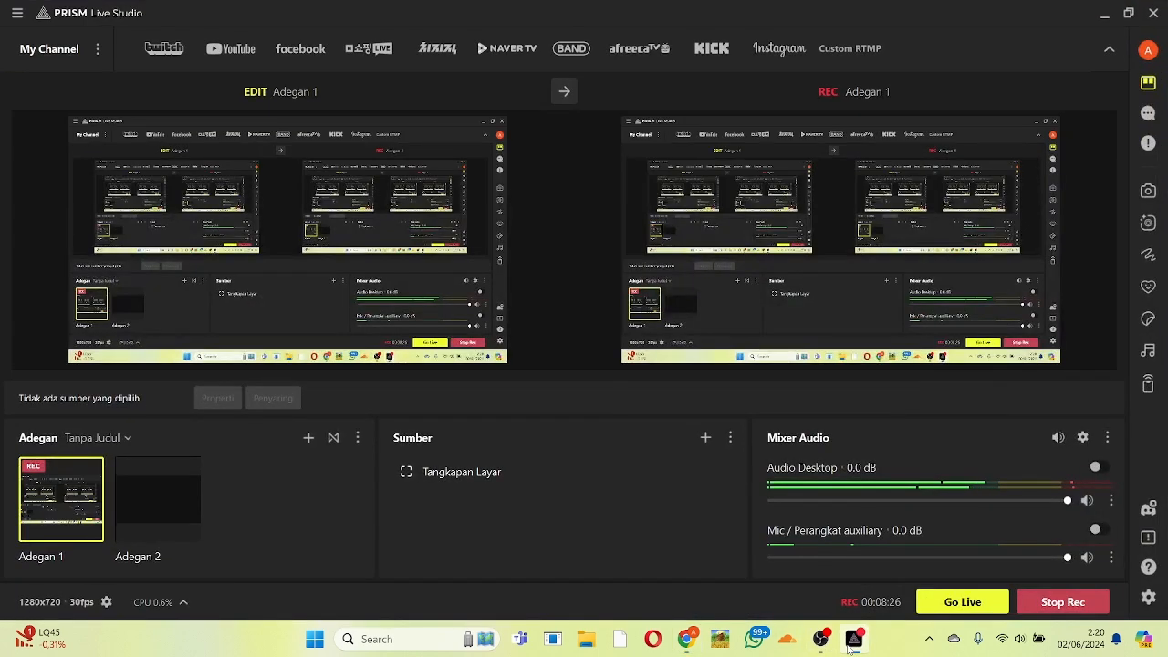
click(850, 648)
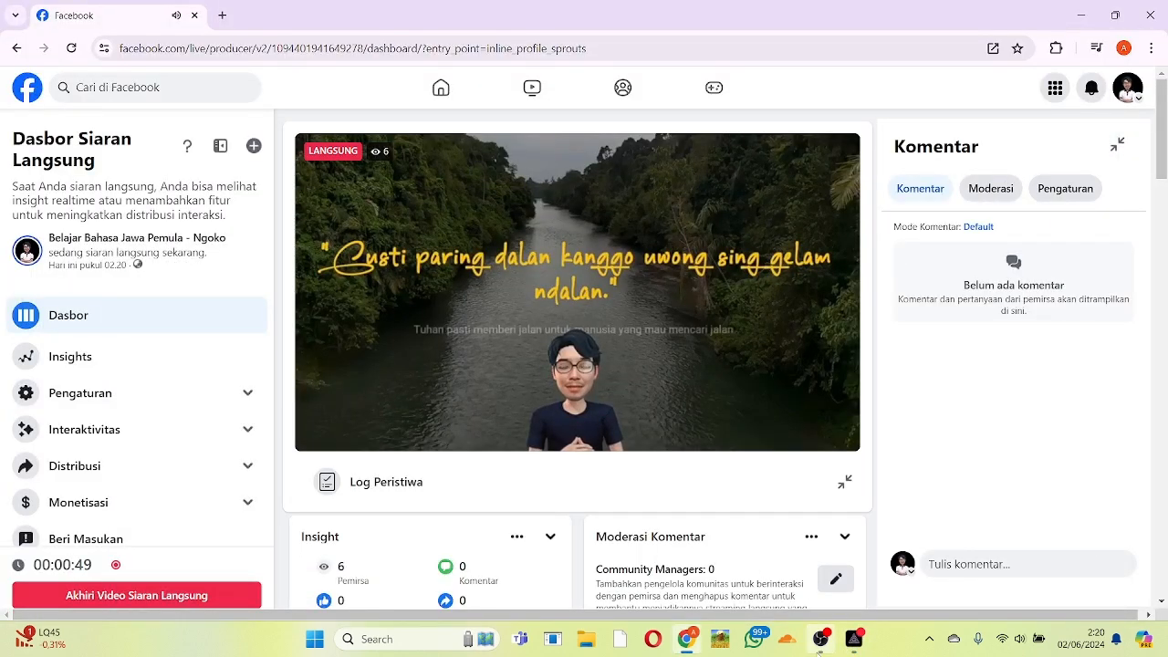
mouse_move(838, 435)
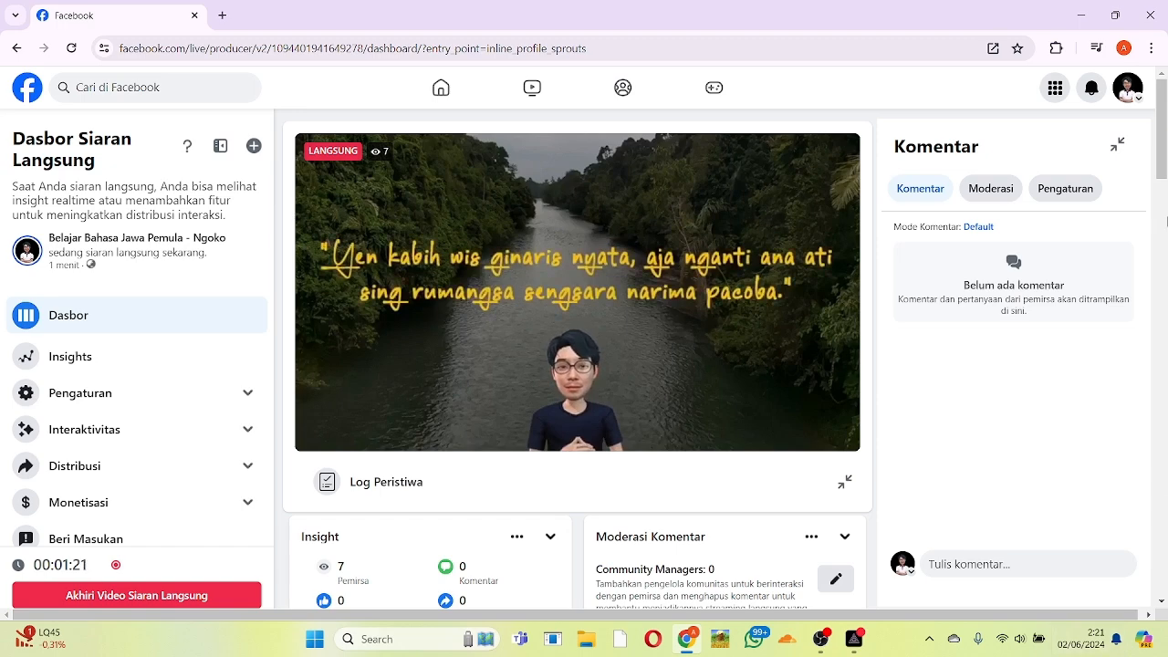
Step: Look through the live dashboard's sections down to the polling form and return to the broadcast preview
drag(1162, 137, 1165, 334)
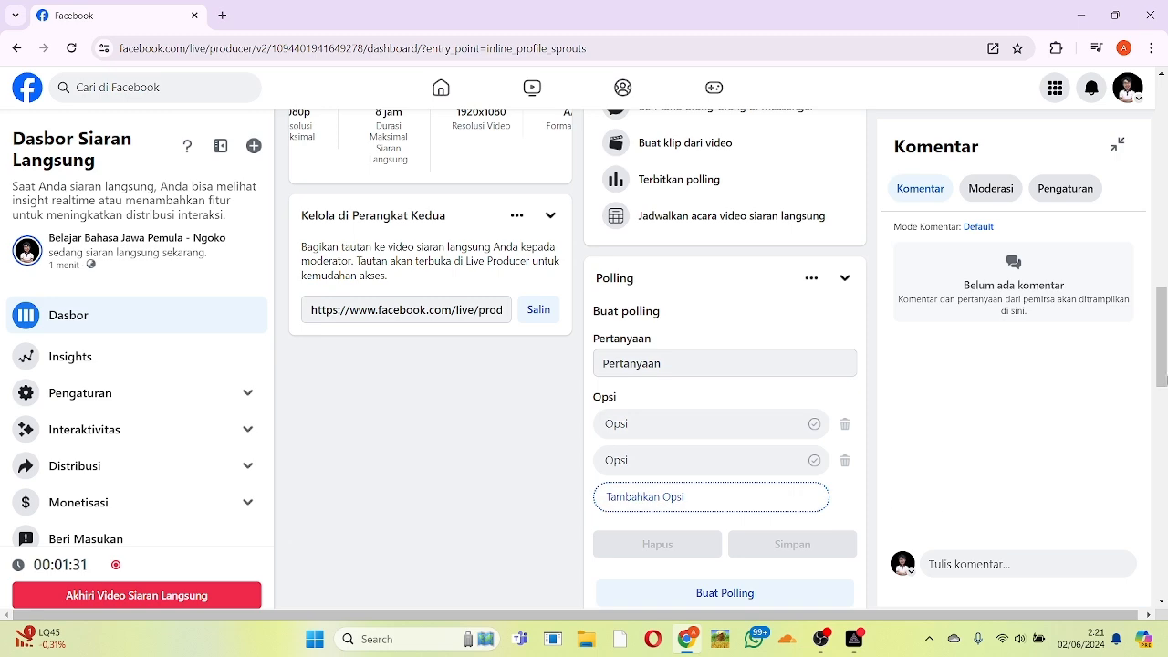
drag(1164, 362, 1165, 258)
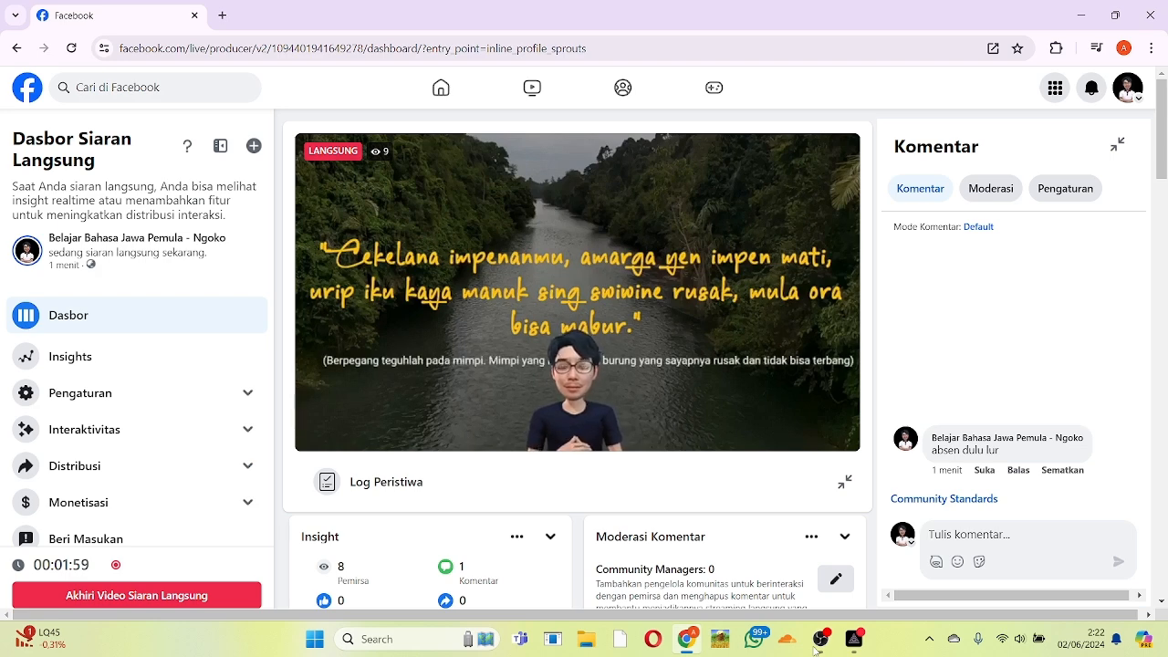
Step: Switch to OBS Studio, view the source types that can be added and close the list without adding one
click(818, 642)
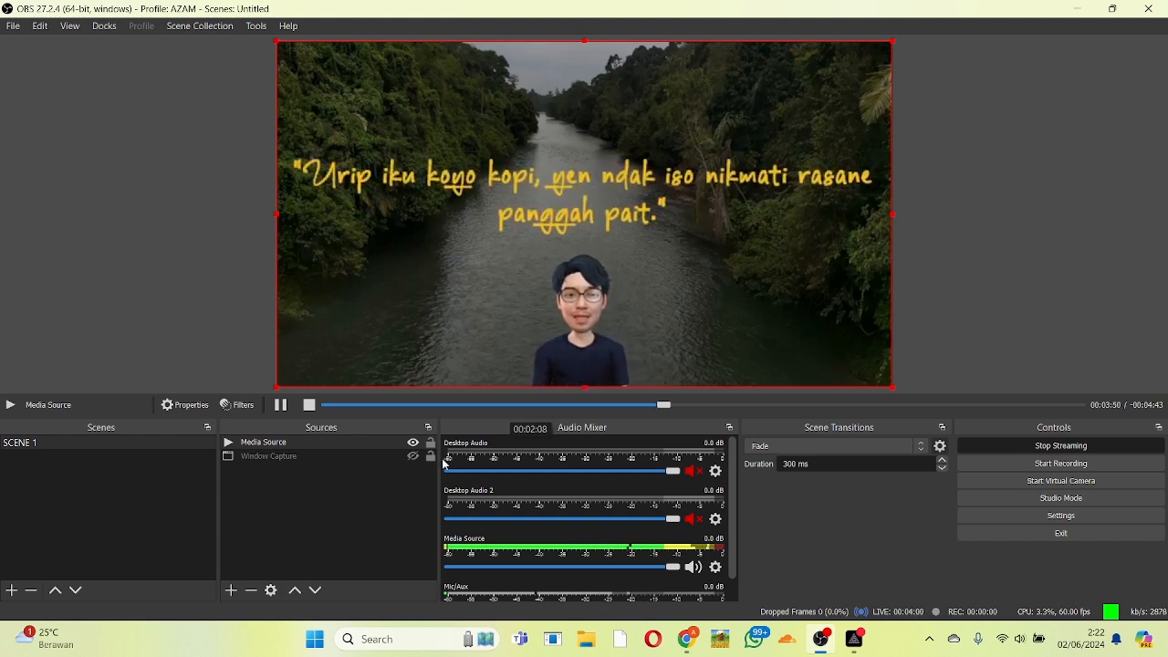
click(231, 592)
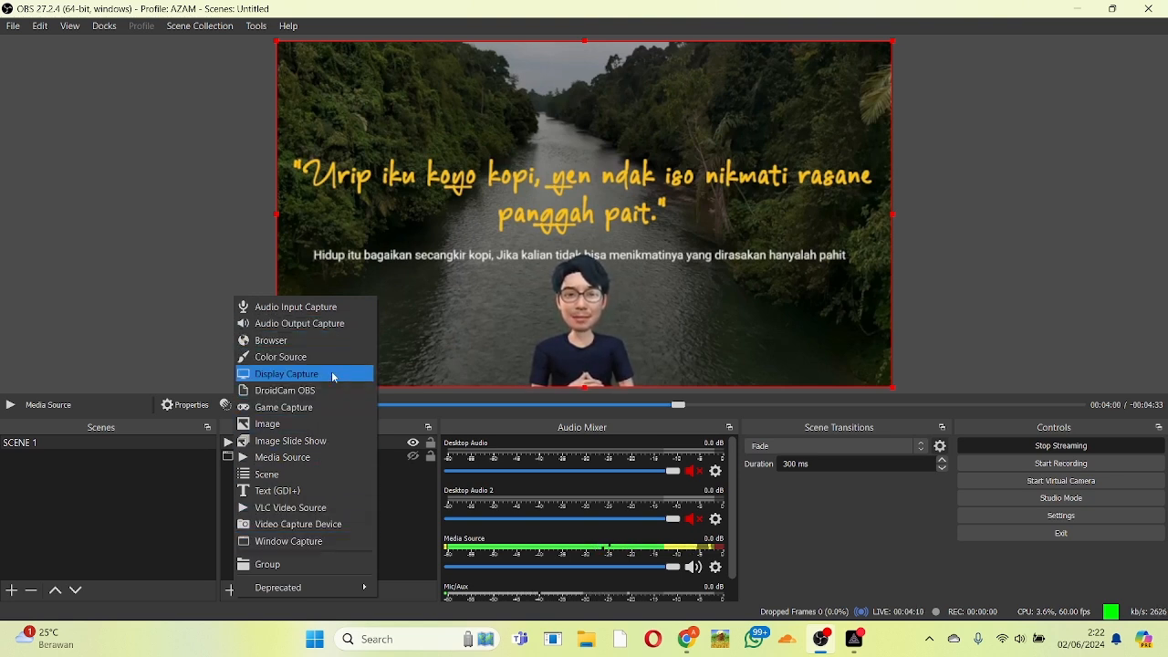
click(392, 505)
click(393, 506)
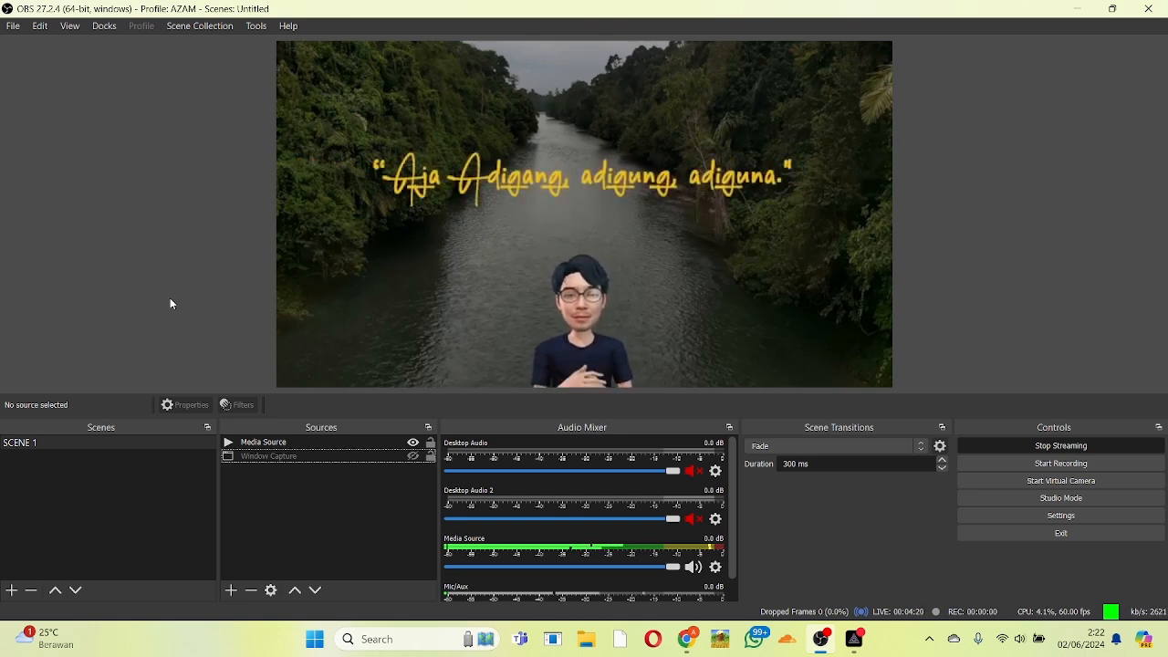
Step: Review the live dashboard in Chrome and compare the broadcast with the video playing in OBS Studio
drag(1164, 143, 1167, 156)
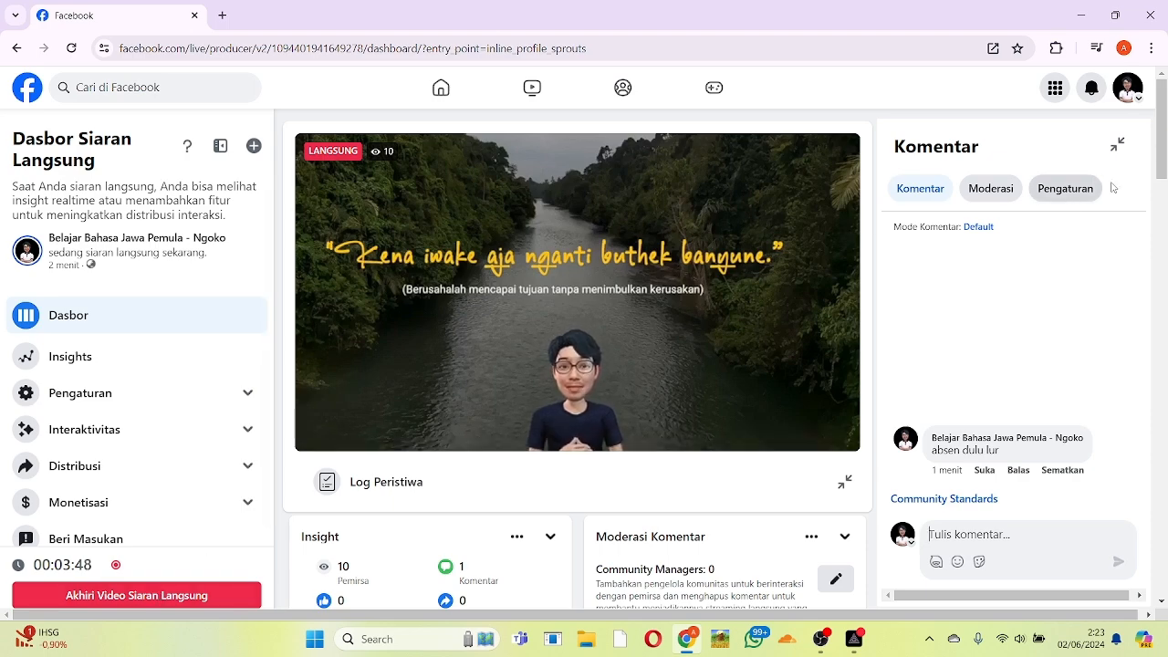
scroll(1160, 202, down, 3)
scroll(1161, 202, down, 3)
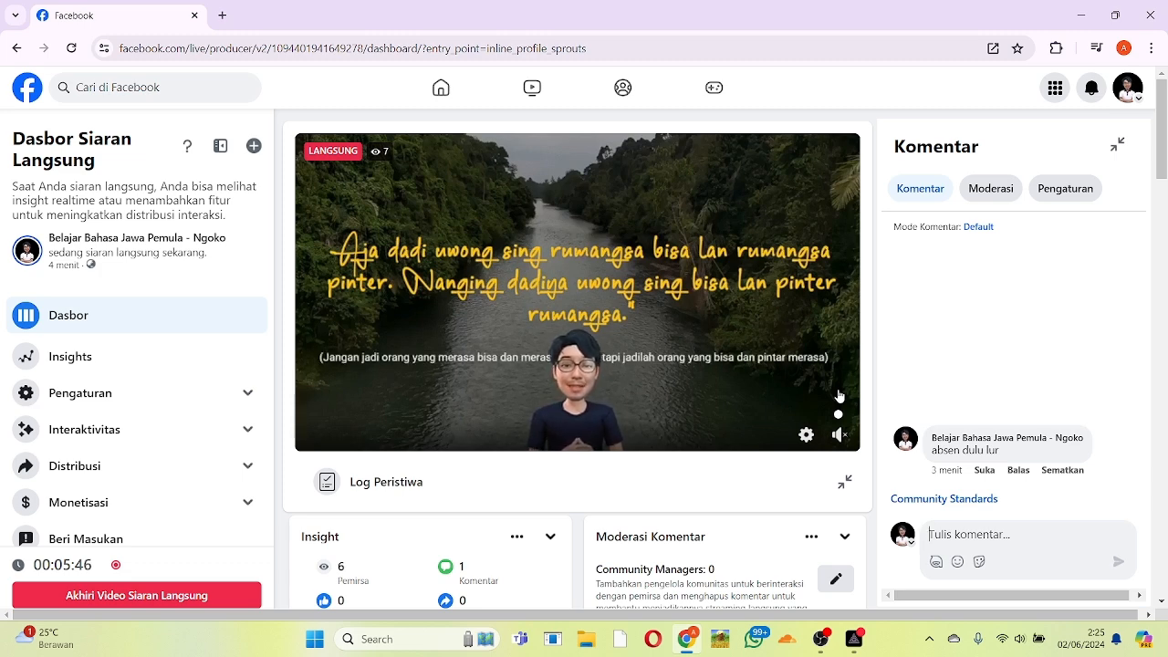
click(821, 639)
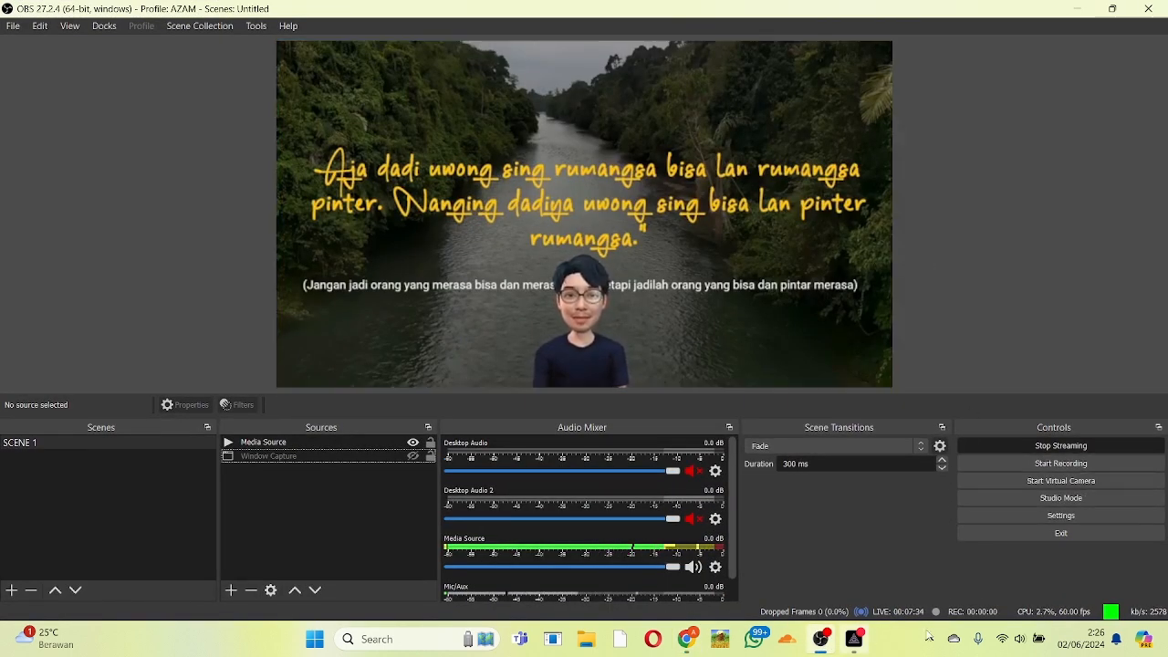
click(1077, 9)
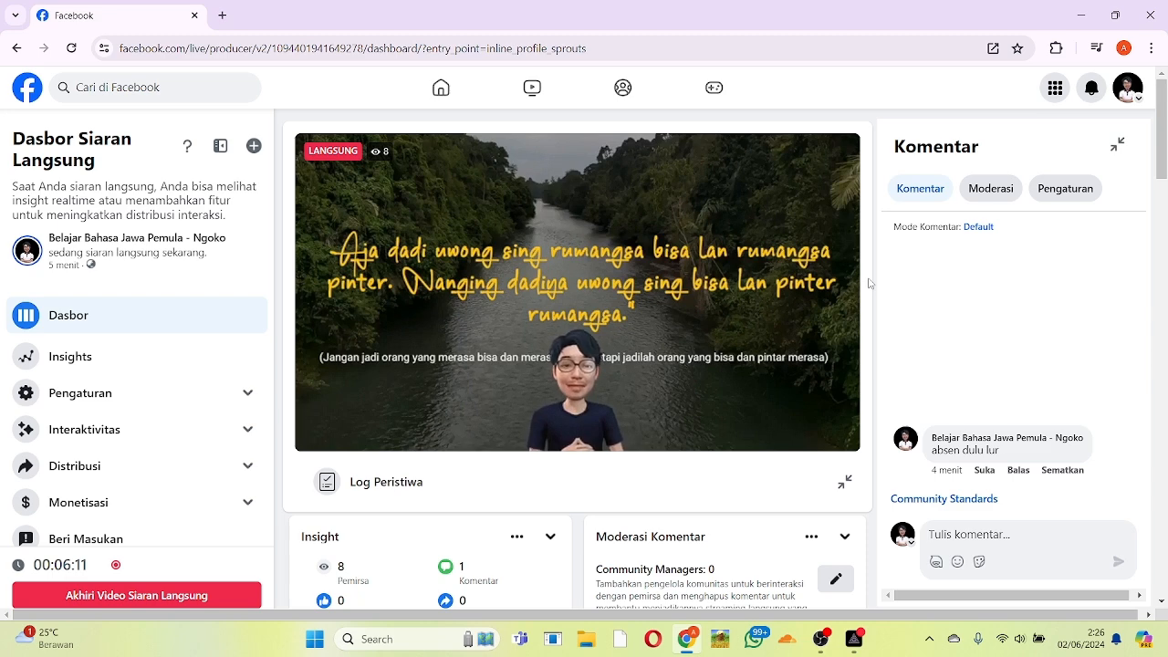